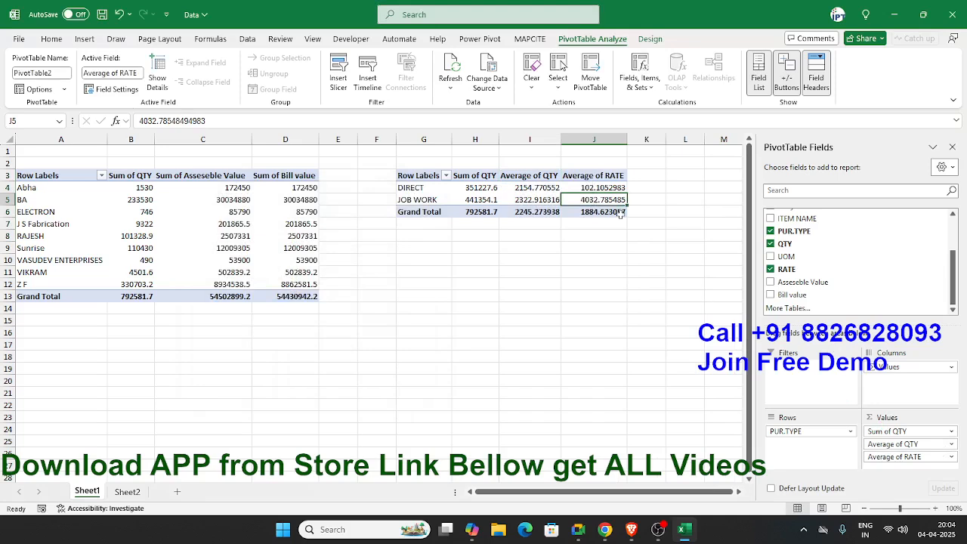
Add Bill value to the values of the PUR.TYPE pivot table and keep it summarized by Sum.
drag(795, 297, 896, 470)
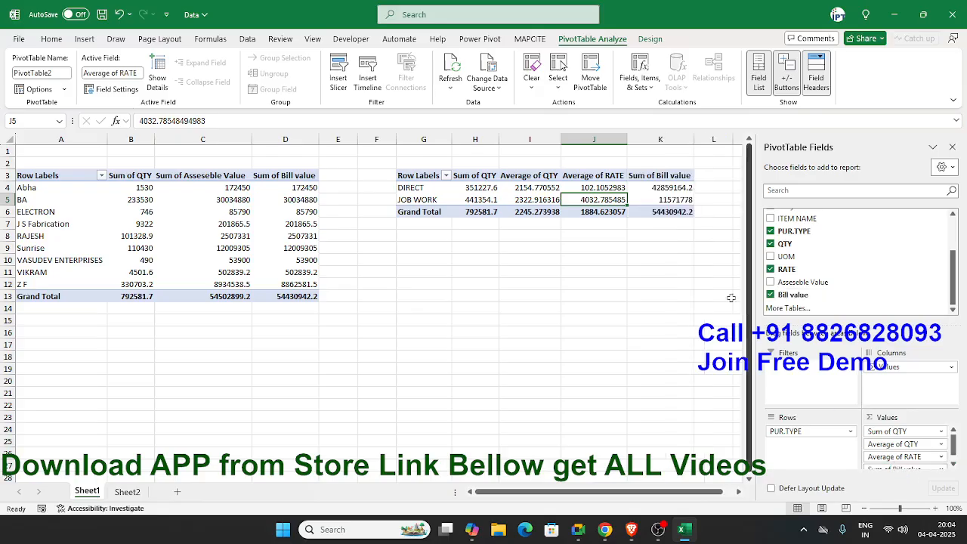
click(655, 176)
double_click(656, 175)
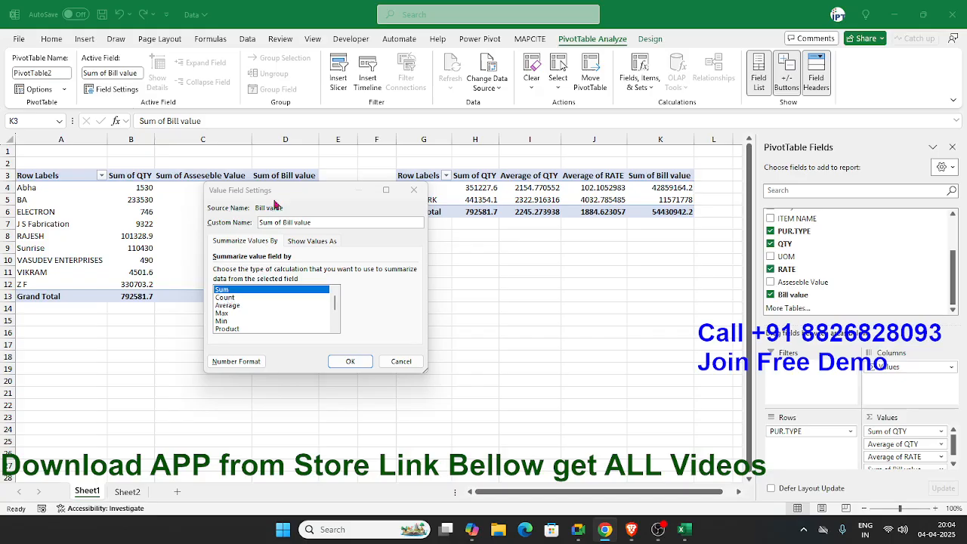
drag(278, 196, 417, 168)
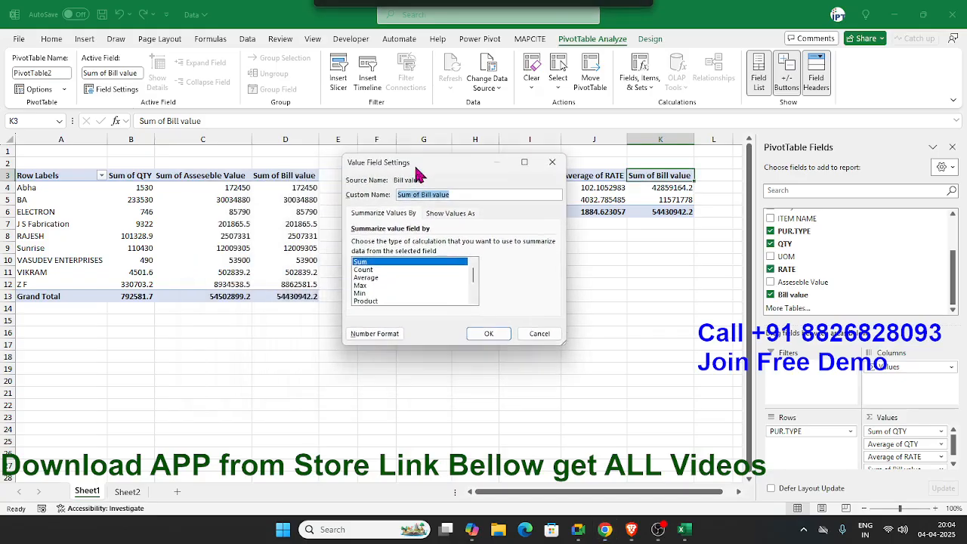
click(393, 263)
click(488, 334)
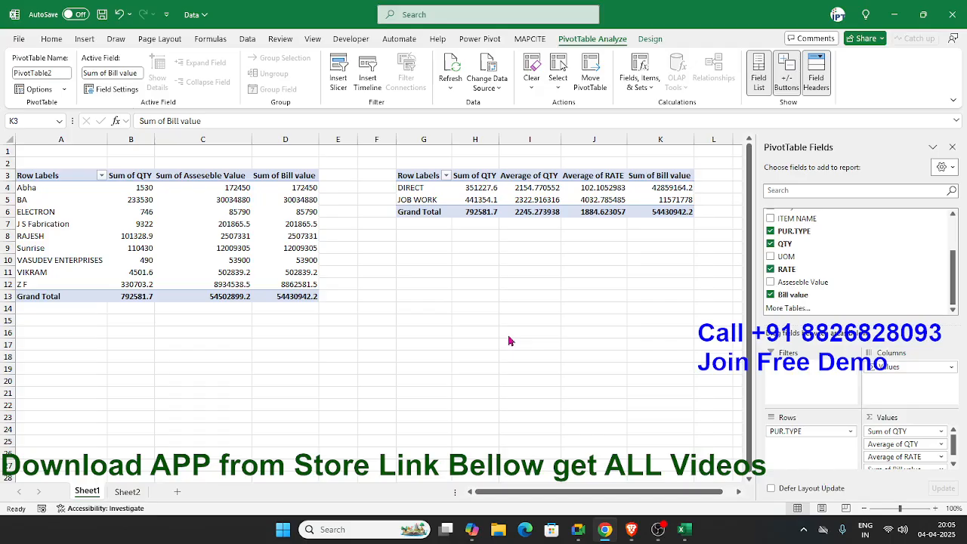
click(492, 299)
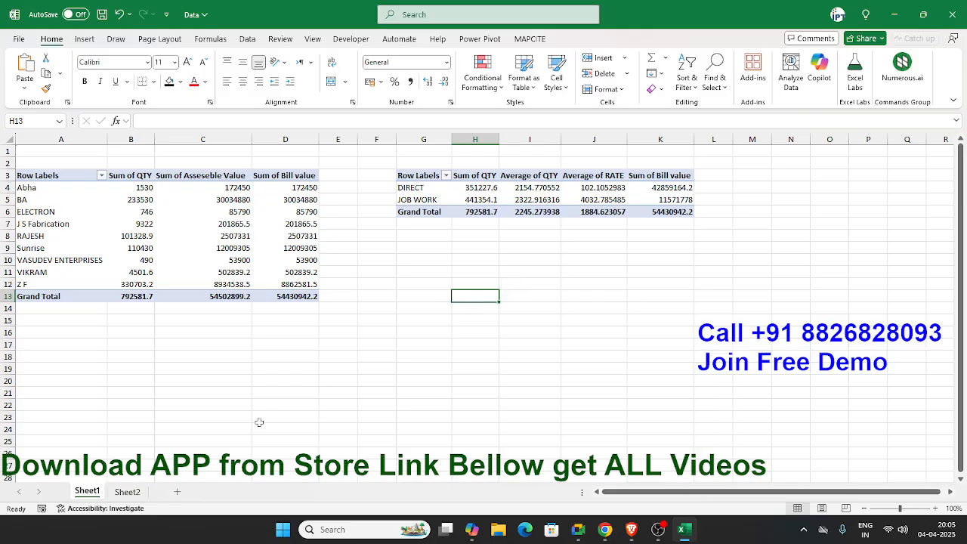
Examine the PUR.TYPE, ITEM NAME and QTY columns of the purchase data on Sheet2.
click(130, 492)
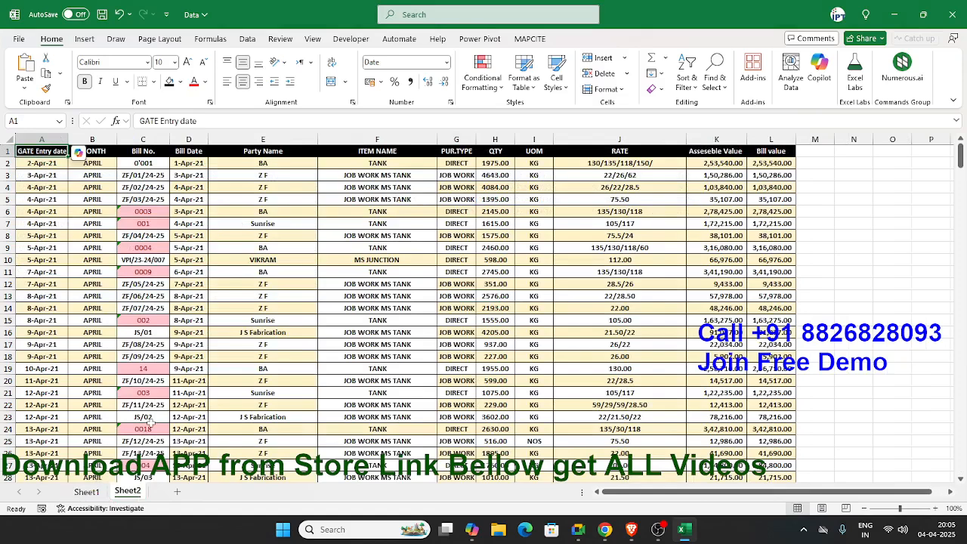
click(231, 263)
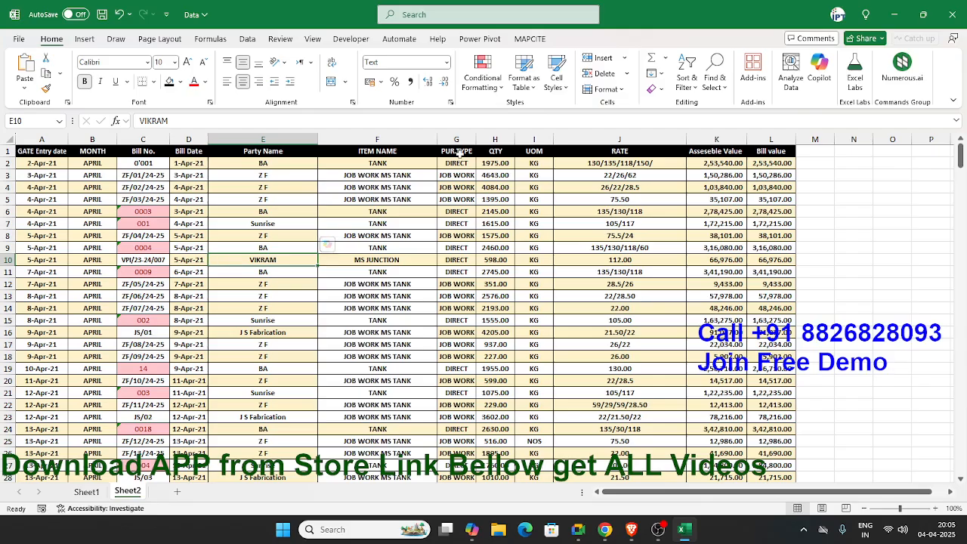
drag(456, 151, 460, 320)
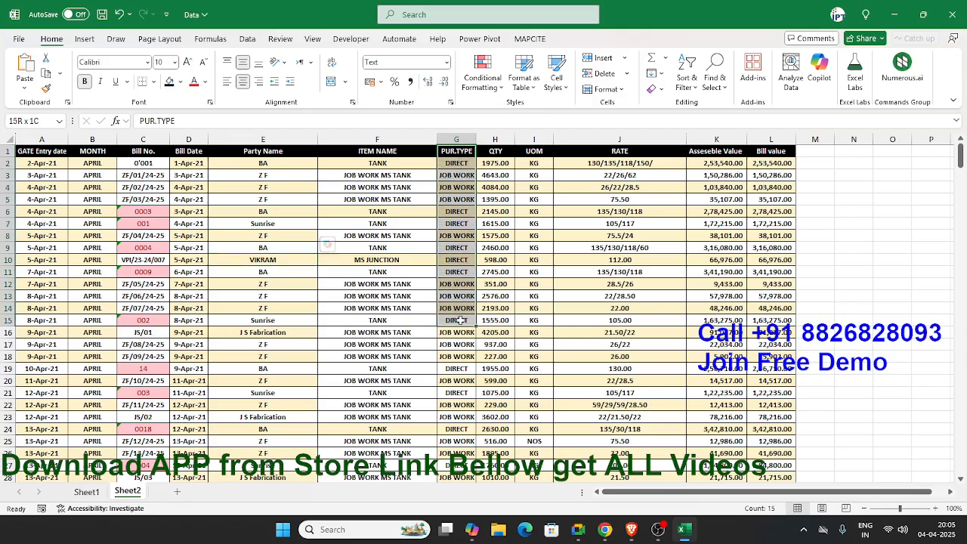
click(454, 273)
click(379, 175)
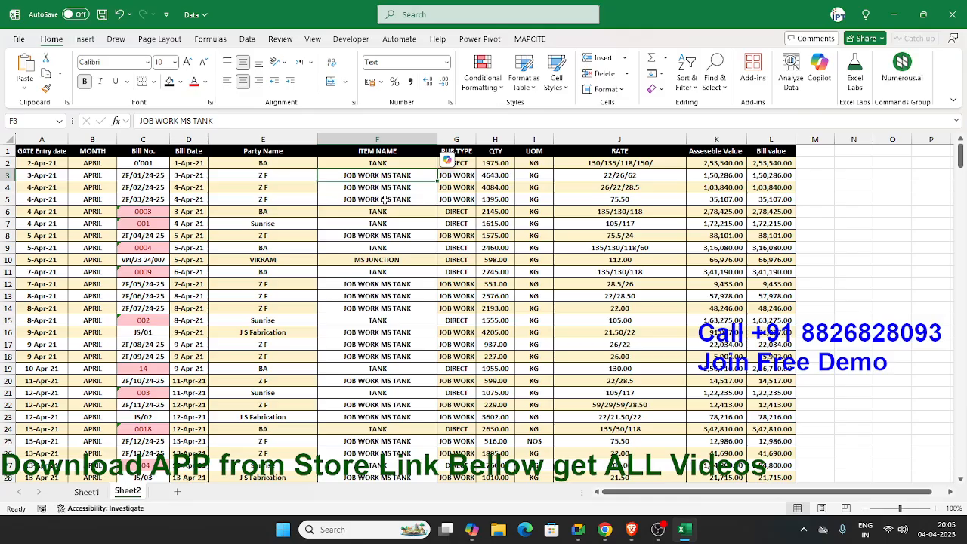
click(382, 164)
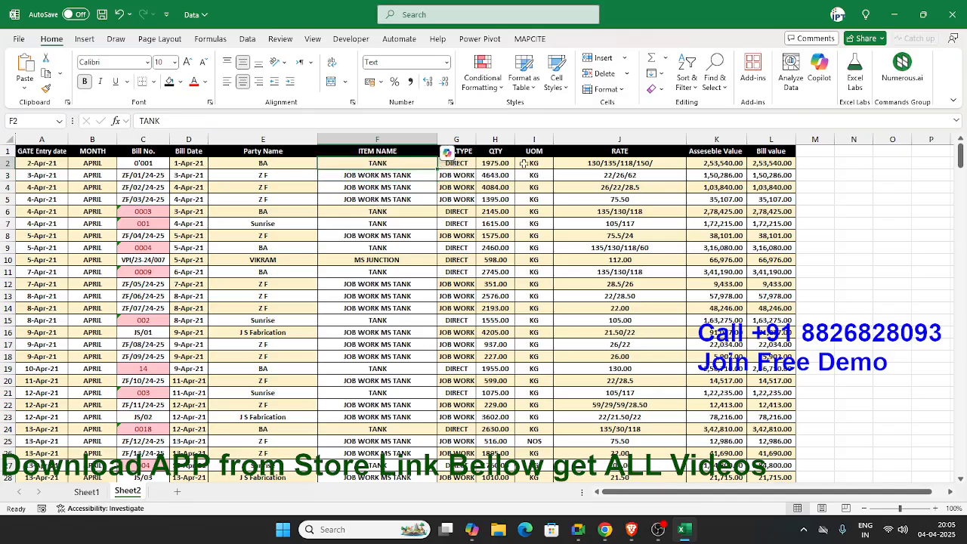
click(505, 163)
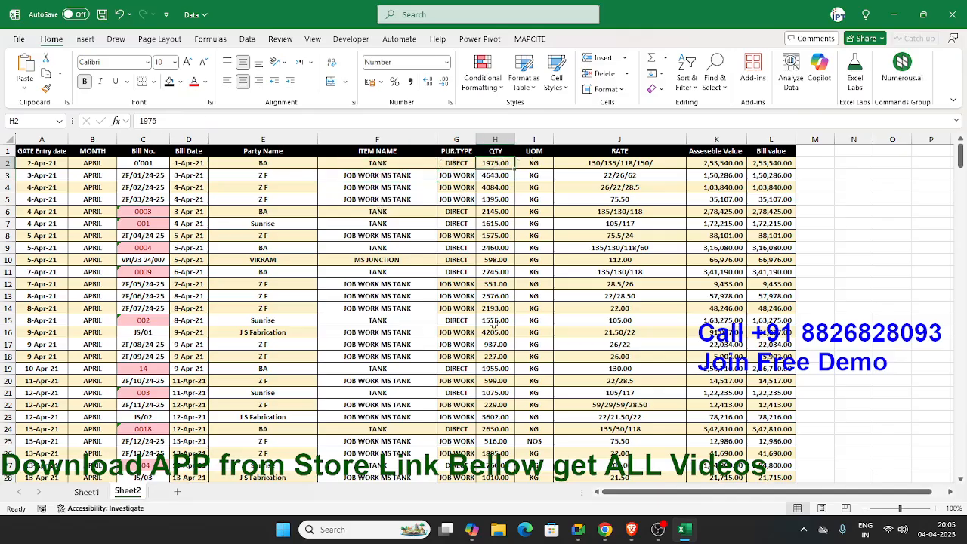
scroll(493, 324, down, 12)
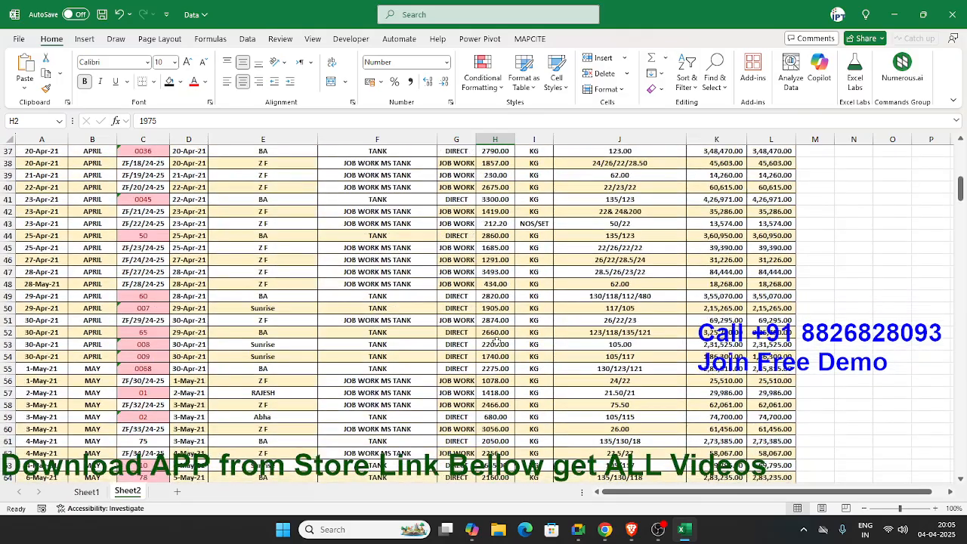
scroll(496, 341, up, 12)
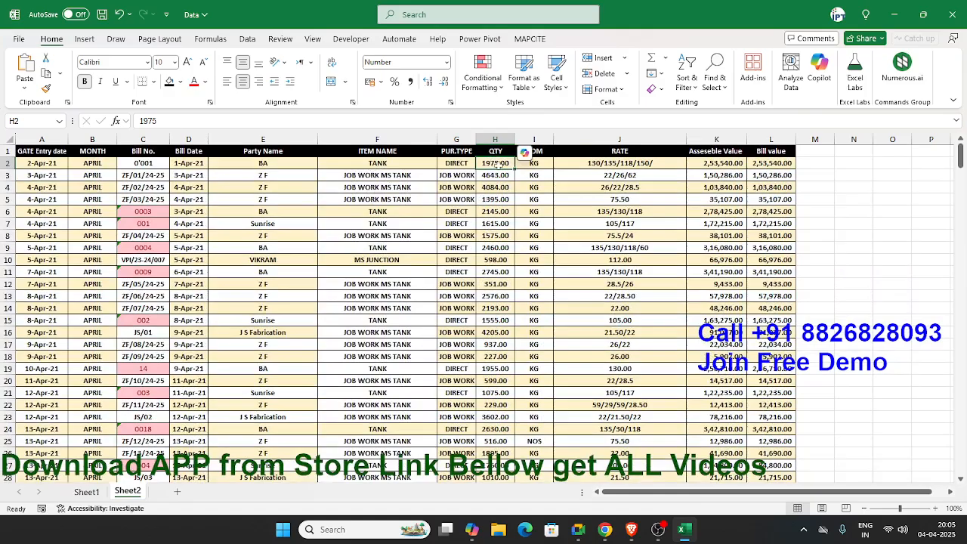
Compare the item names, purchase types and quantities across the first few records of the purchase data.
mouse_move(495, 165)
mouse_down()
mouse_move(378, 176)
mouse_move(491, 164)
mouse_move(394, 165)
mouse_up()
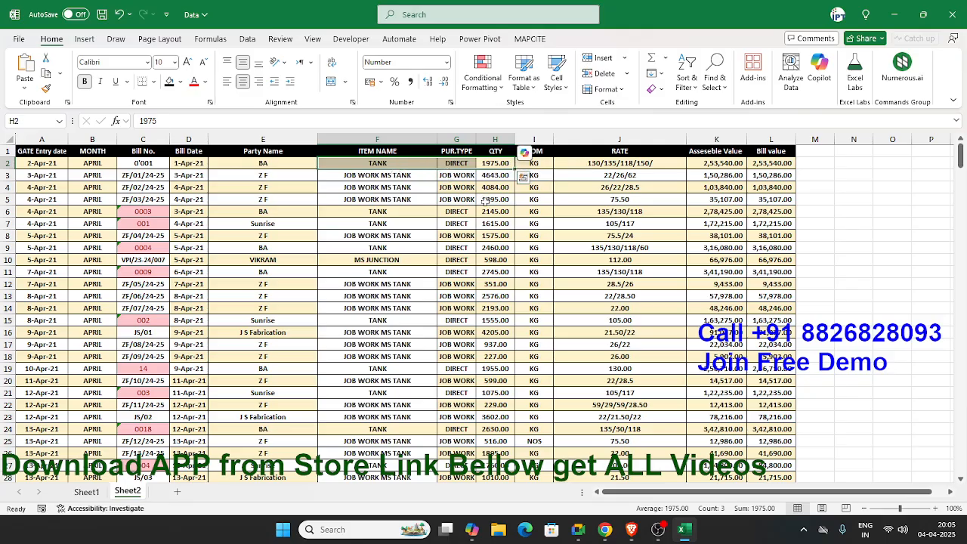
click(409, 174)
click(409, 198)
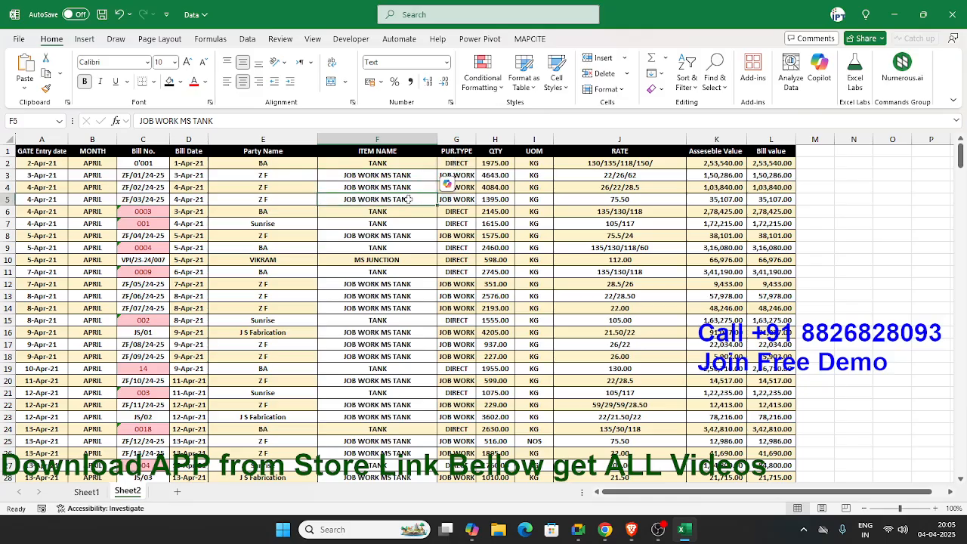
click(470, 161)
click(469, 177)
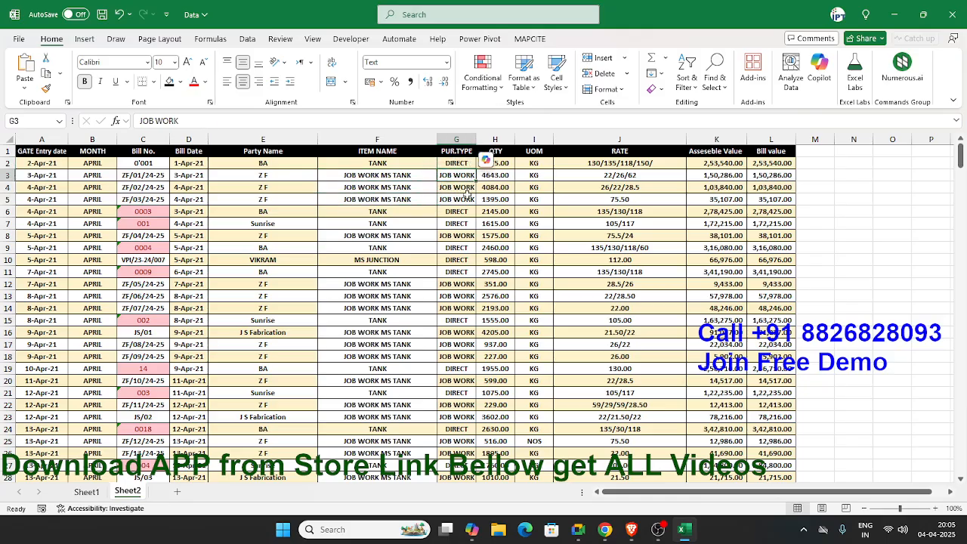
click(453, 165)
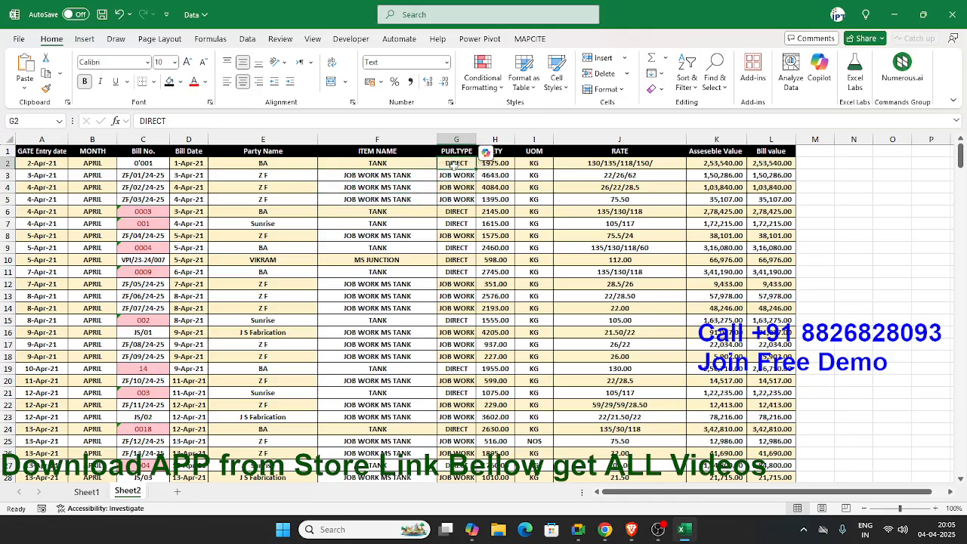
click(405, 161)
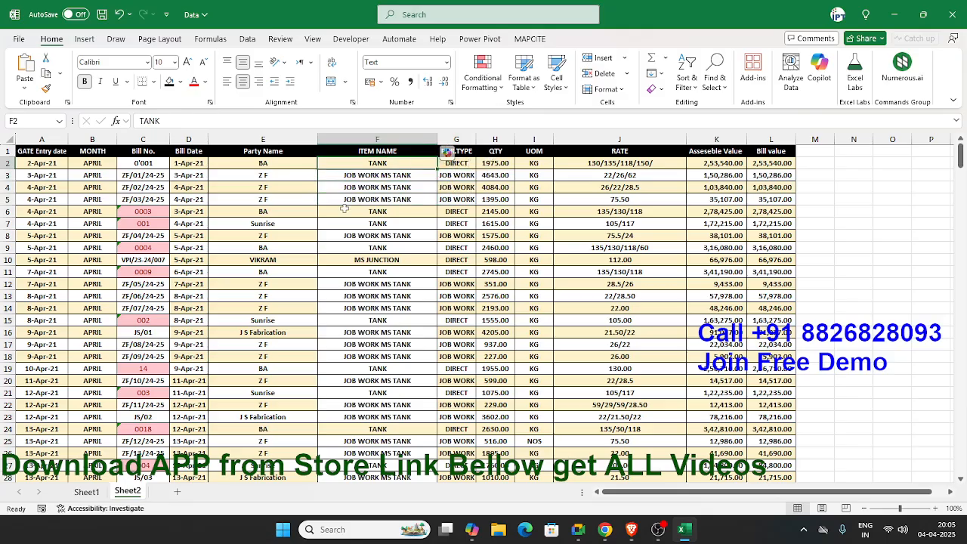
drag(6, 163, 6, 177)
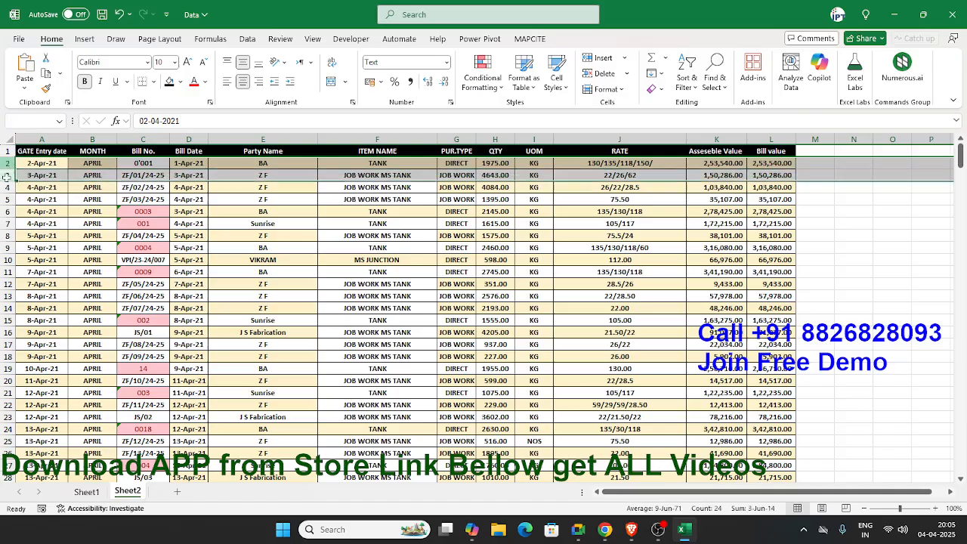
click(348, 167)
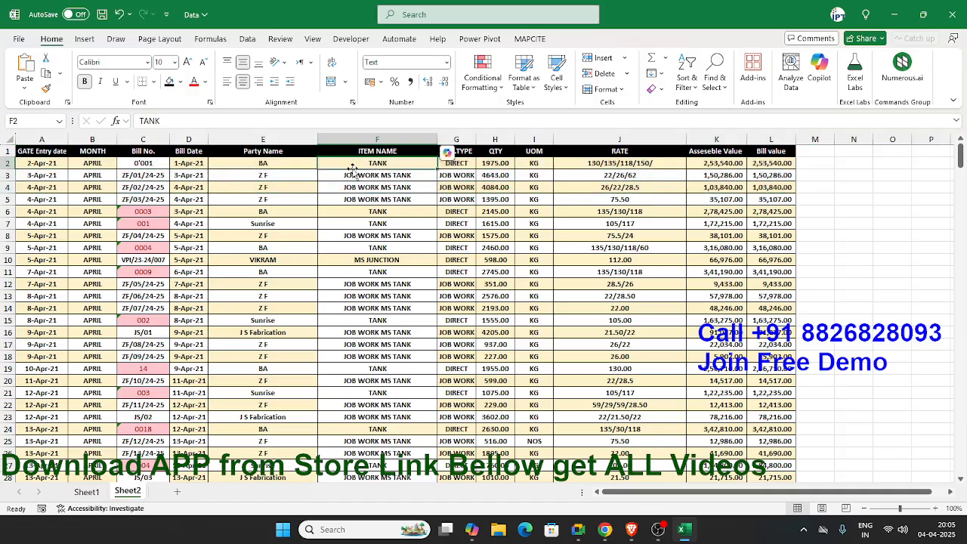
click(10, 162)
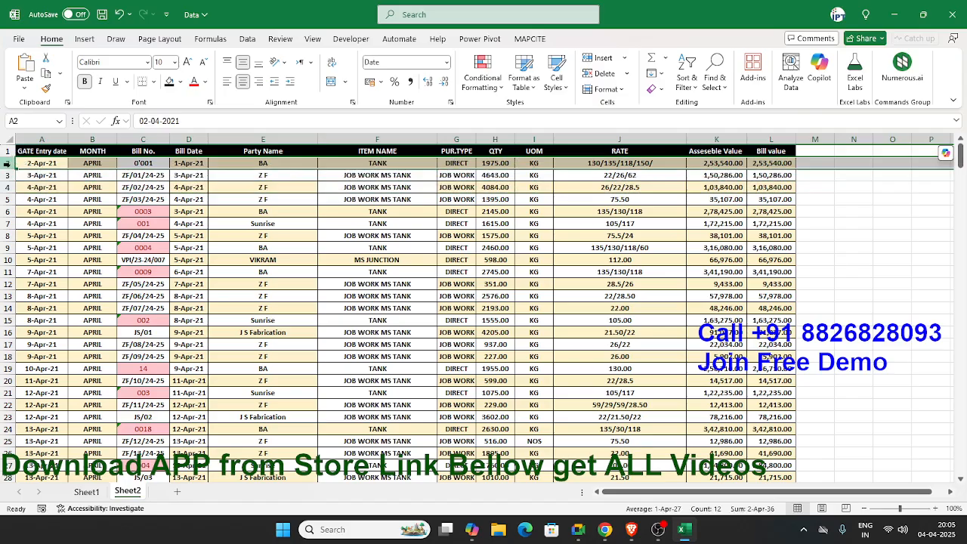
drag(9, 163, 5, 186)
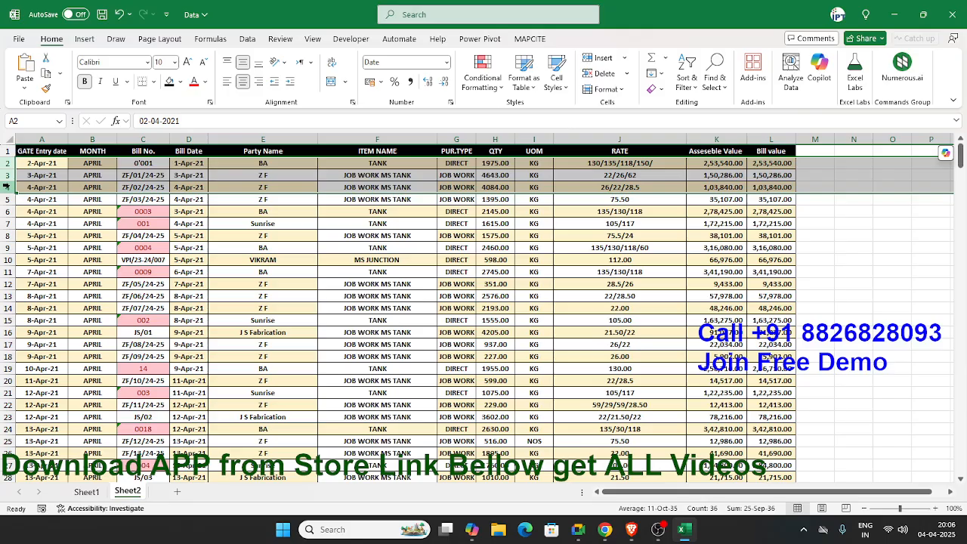
click(357, 234)
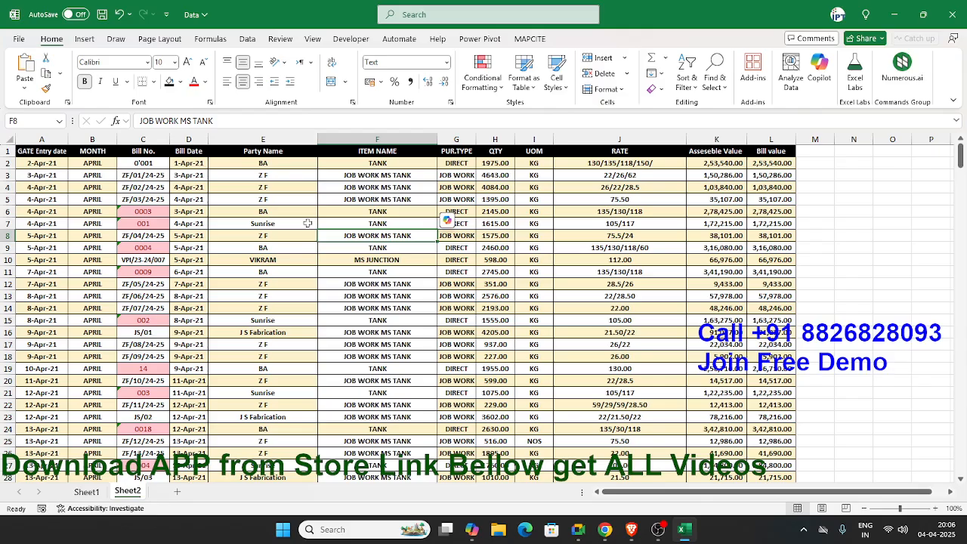
Examine the empty columns M, N and O beside Bill value, along with the existing RATE entries.
click(813, 141)
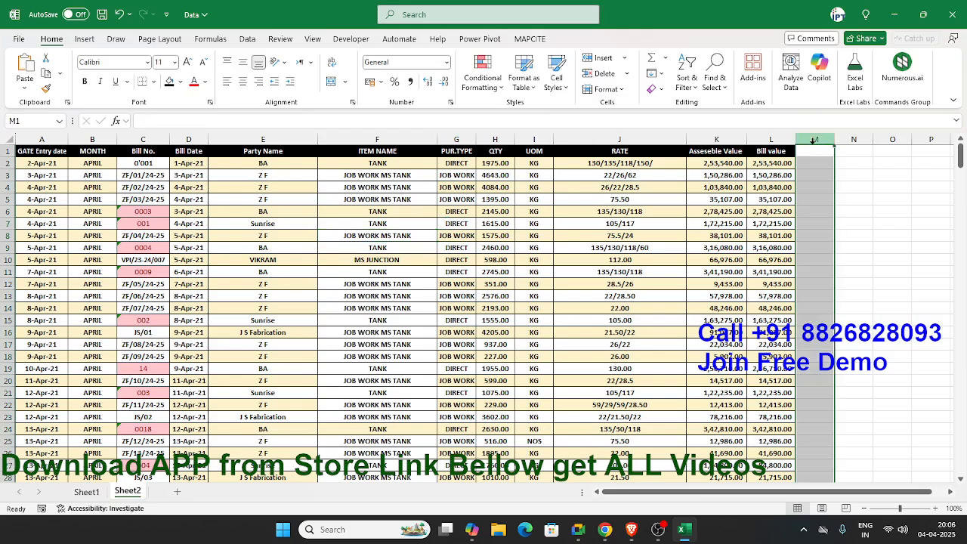
click(850, 140)
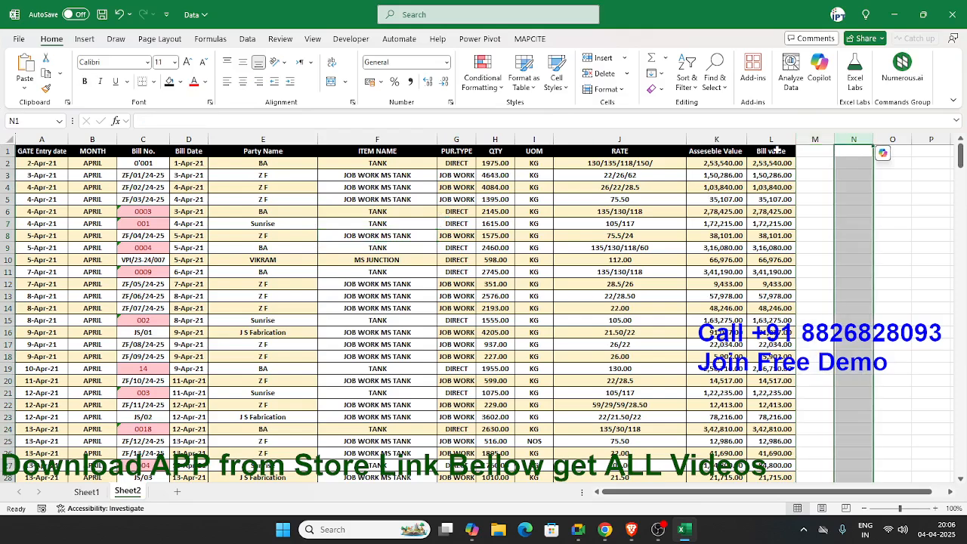
click(891, 139)
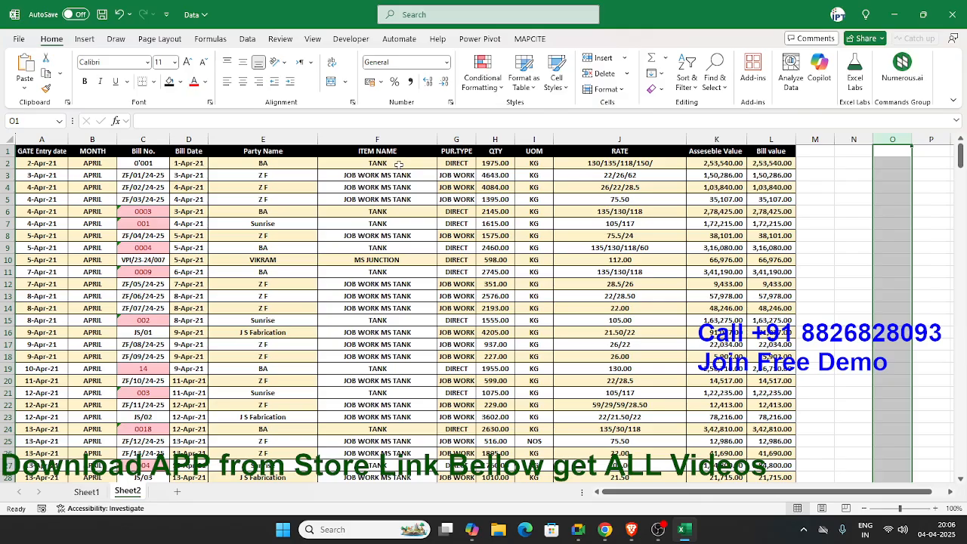
click(813, 141)
click(853, 140)
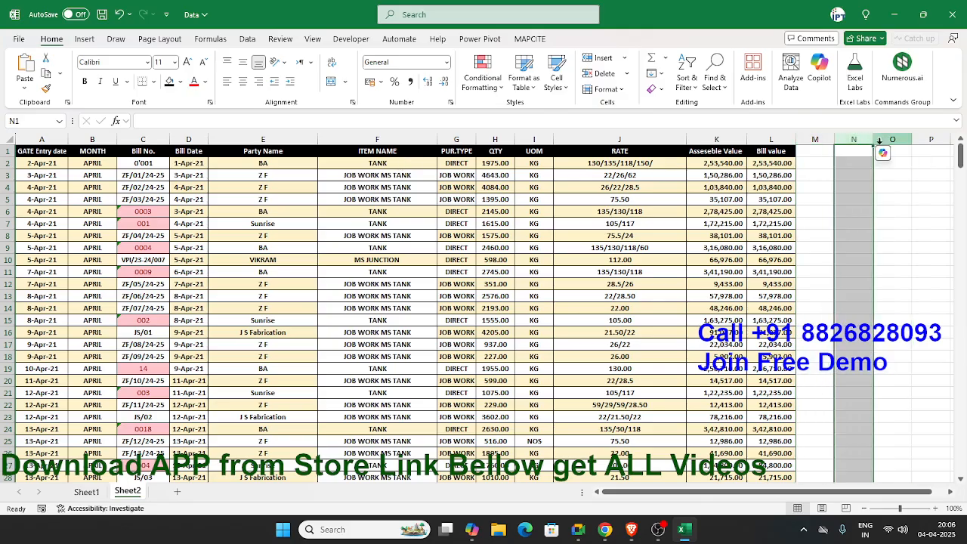
click(814, 140)
click(853, 140)
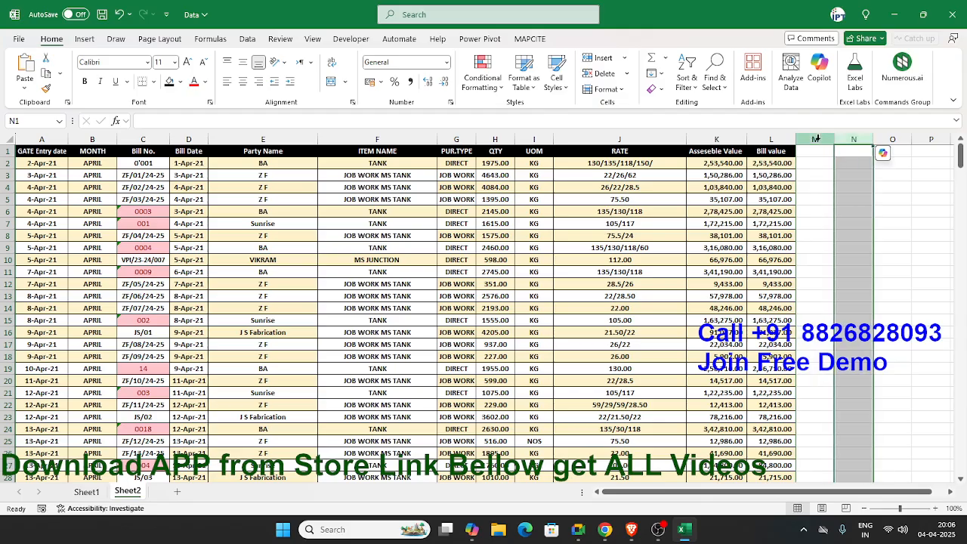
click(892, 140)
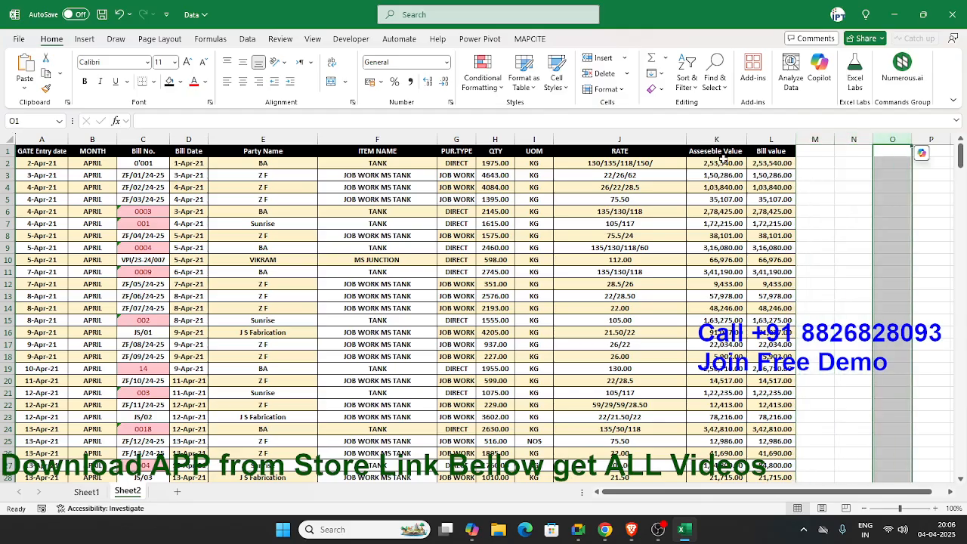
click(660, 207)
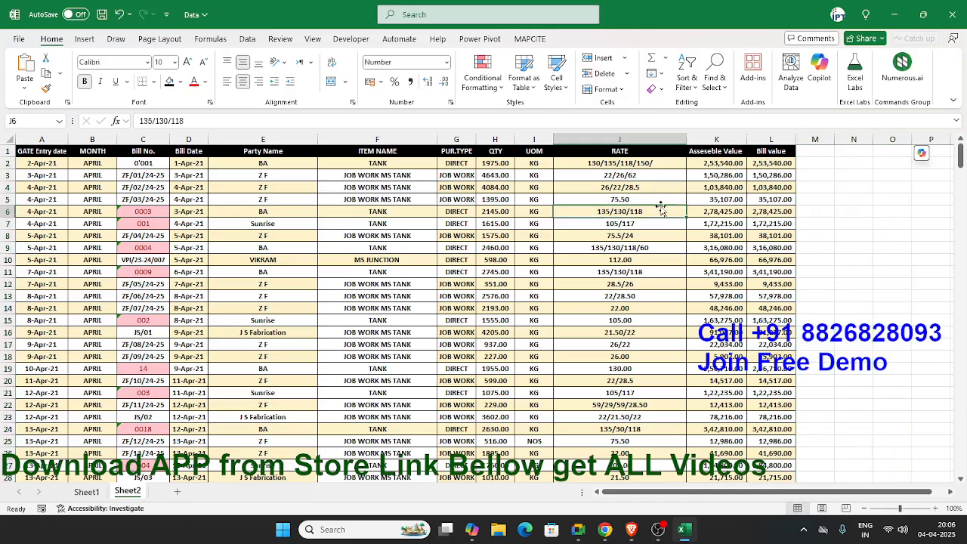
Close the Data workbook without saving its changes.
click(944, 21)
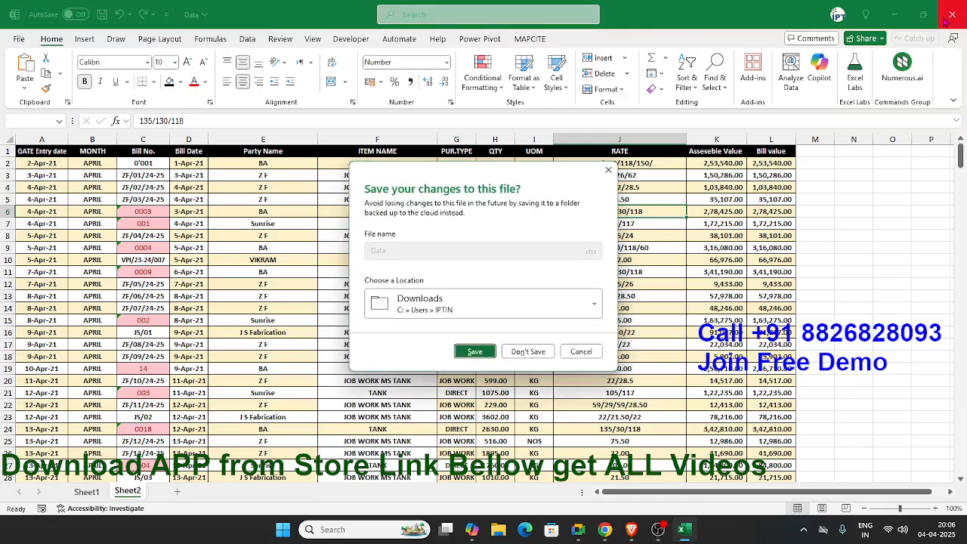
click(528, 358)
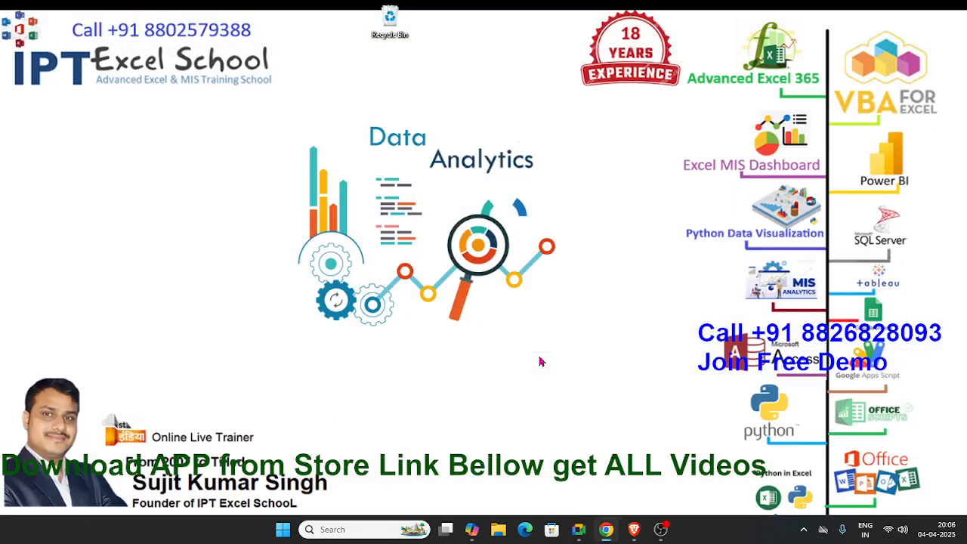
Start Excel again and open the recent EC-Dashboard workbook.
key(super)
text(e)
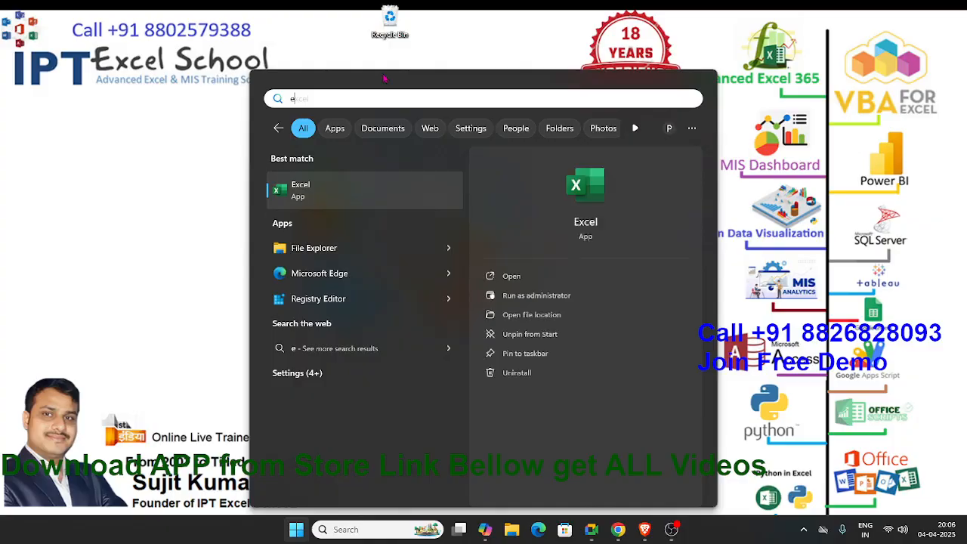
click(583, 186)
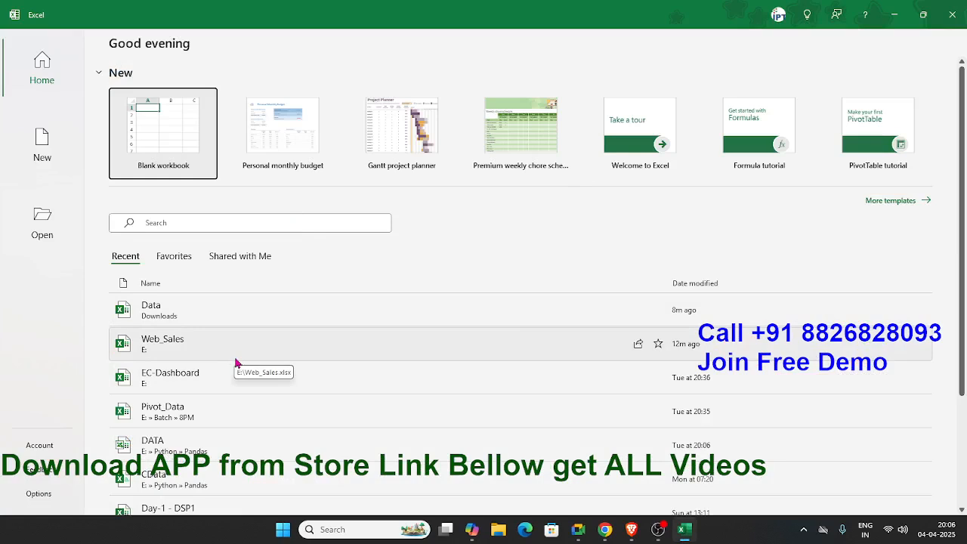
click(223, 391)
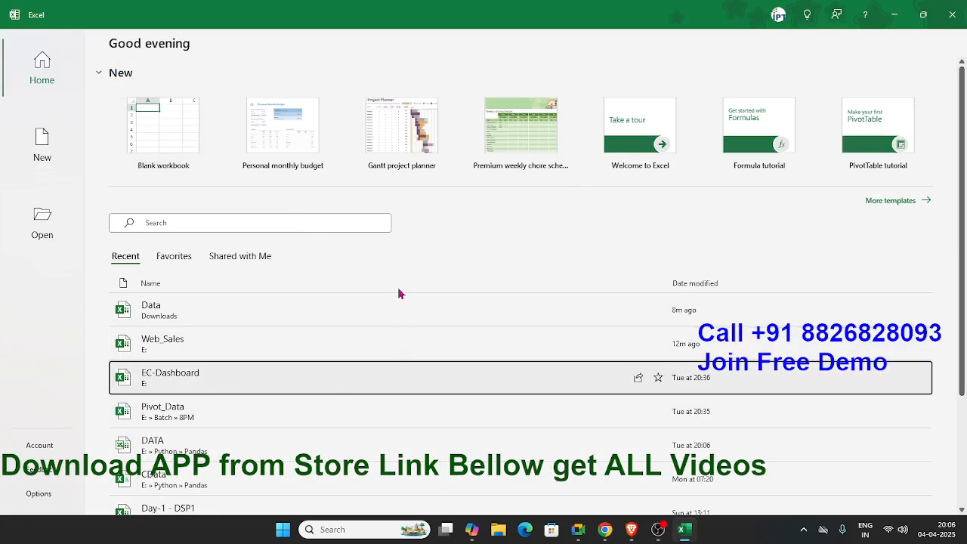
Open the recent Pivot_Data workbook.
click(190, 397)
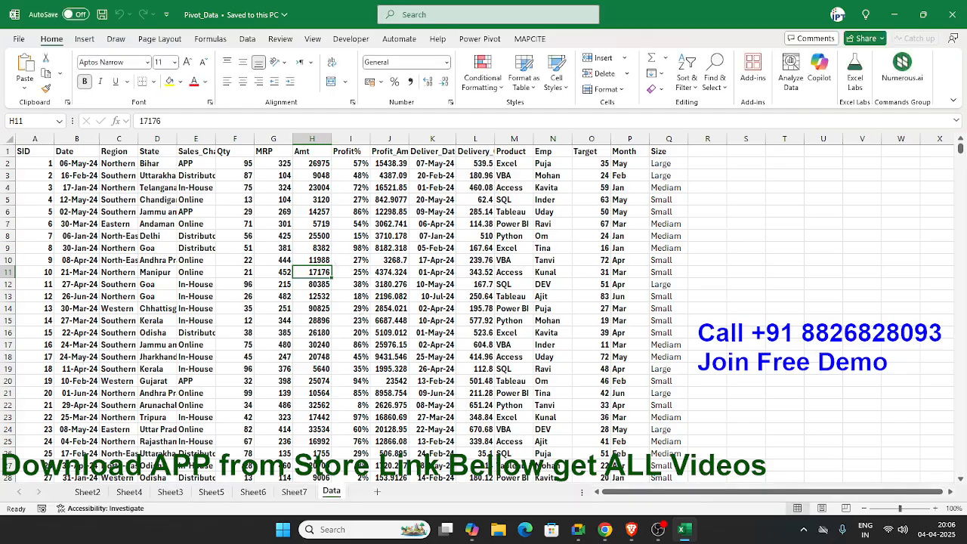
key(alt+Tab)
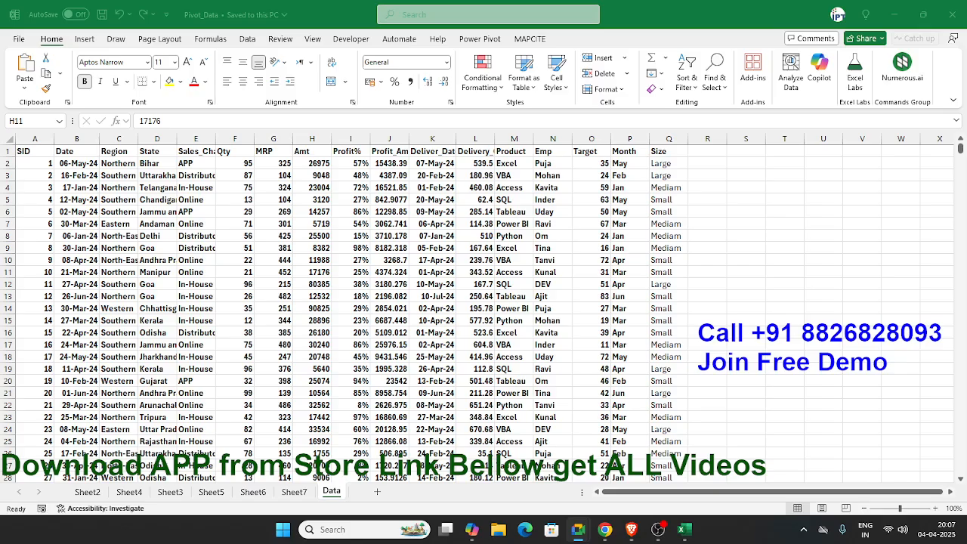
key(alt+Tab)
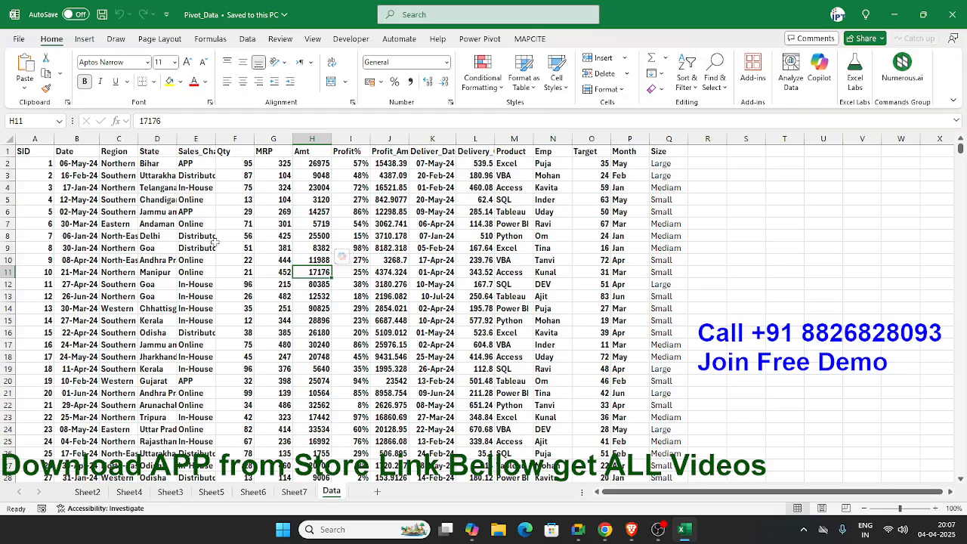
Create a PivotTable on a new worksheet from the range Data!$A$1:$Q$17653.
click(35, 138)
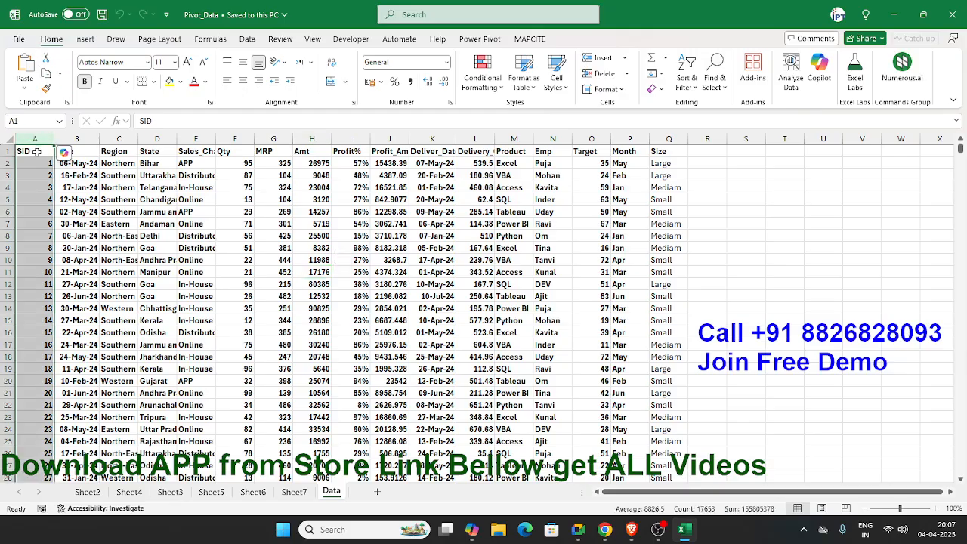
click(34, 151)
click(85, 39)
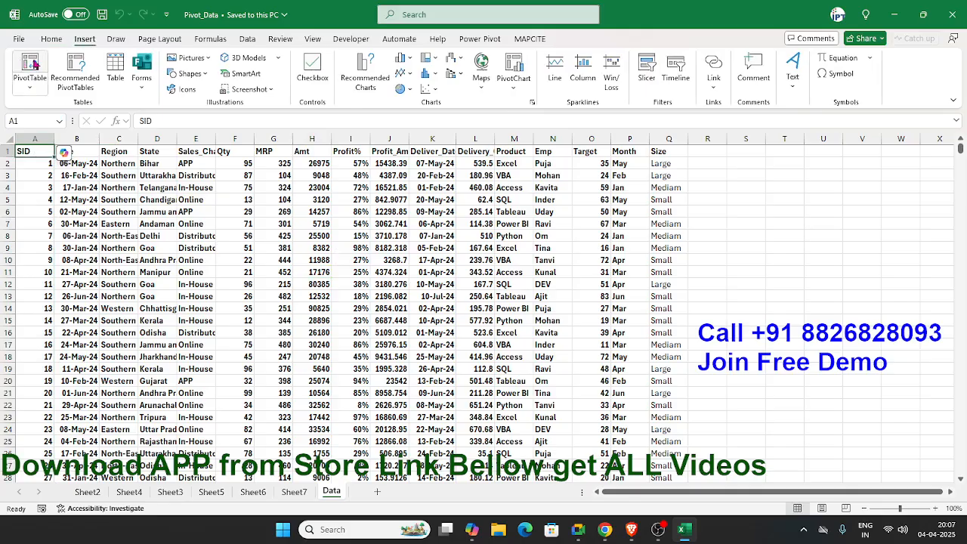
click(34, 65)
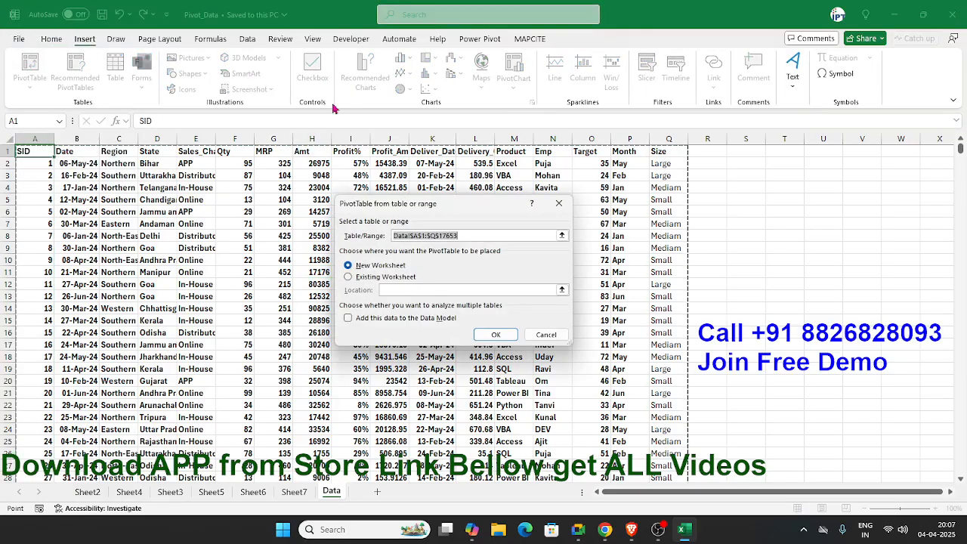
click(474, 335)
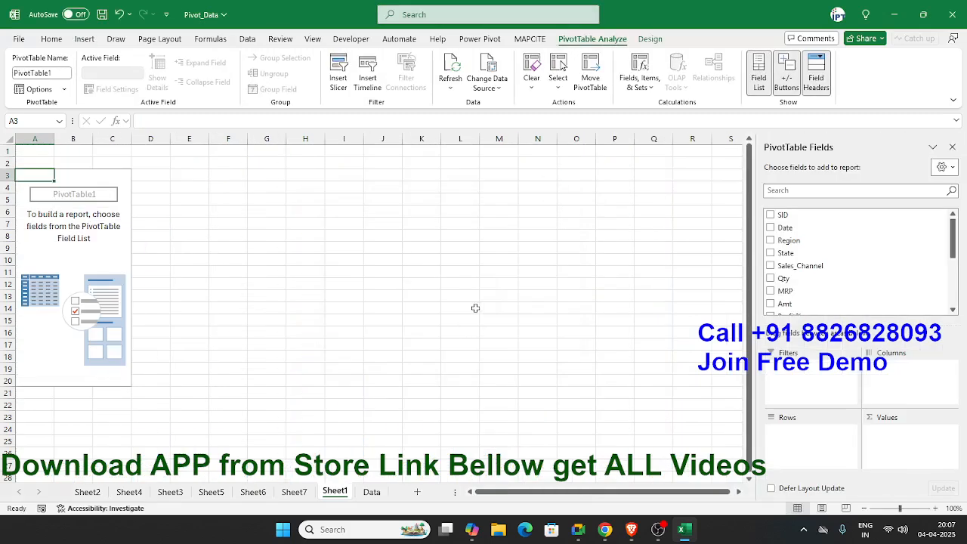
Build the pivot table with Region as rows and the sum of Qty as values.
click(944, 242)
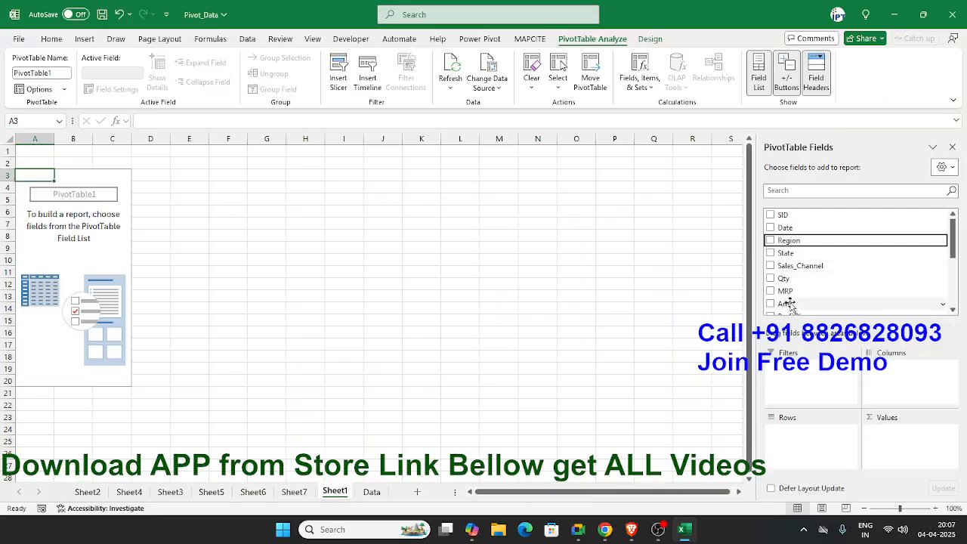
drag(789, 241, 809, 438)
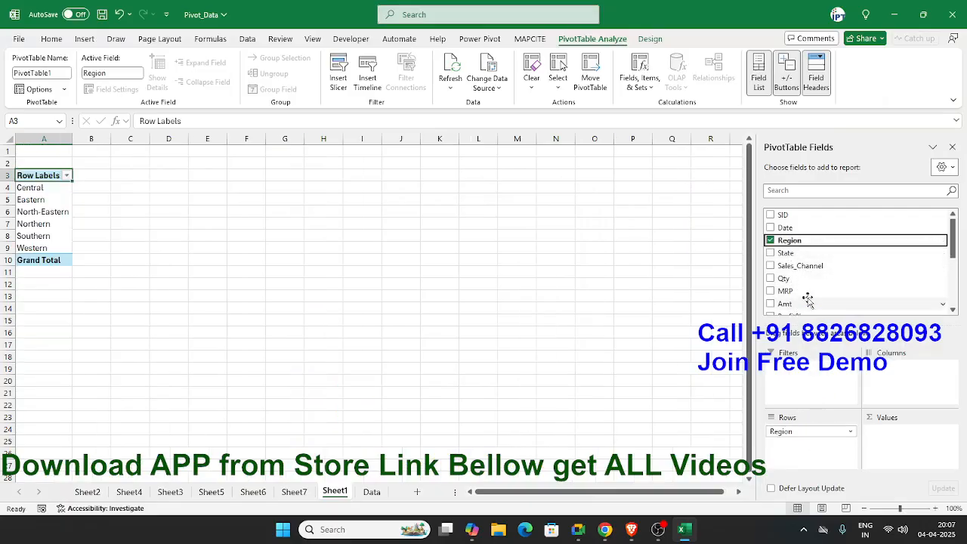
drag(800, 278, 890, 438)
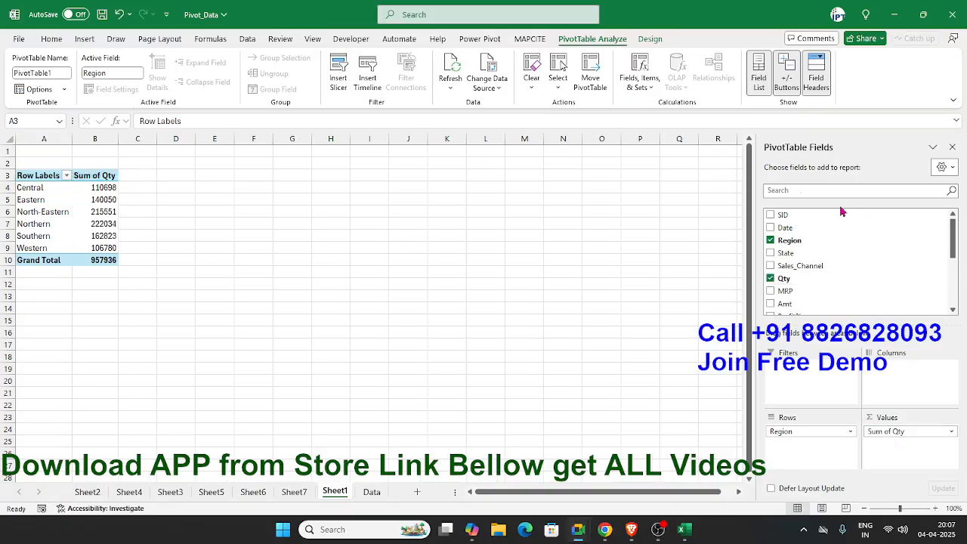
Insert a 2-D clustered column chart of the pivot table, placed beside it across columns D to K and resized to end near row 11.
click(97, 41)
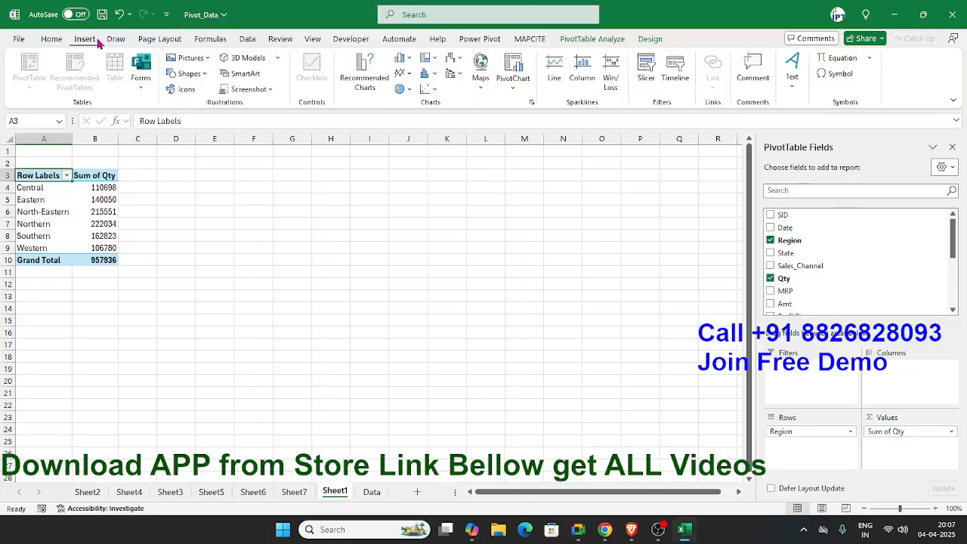
click(404, 62)
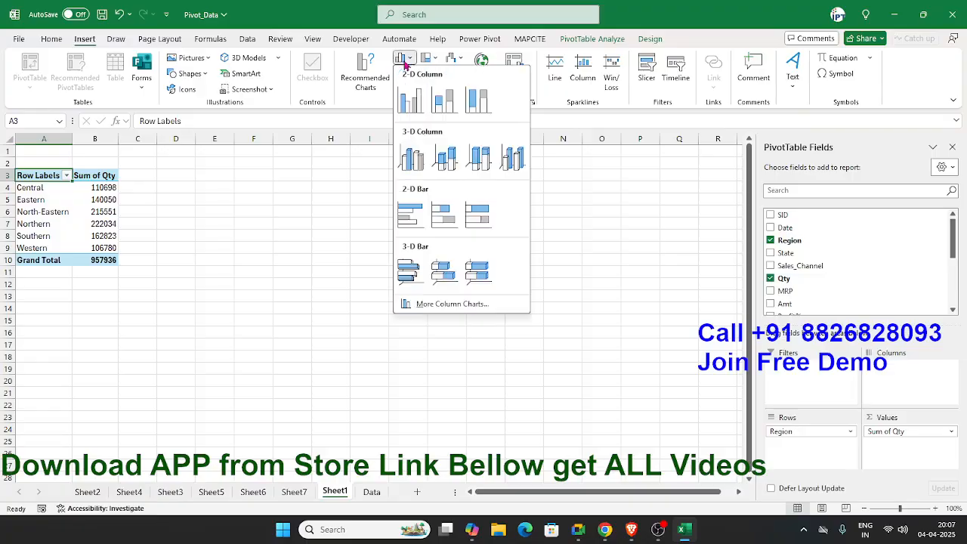
click(410, 100)
drag(324, 242, 252, 166)
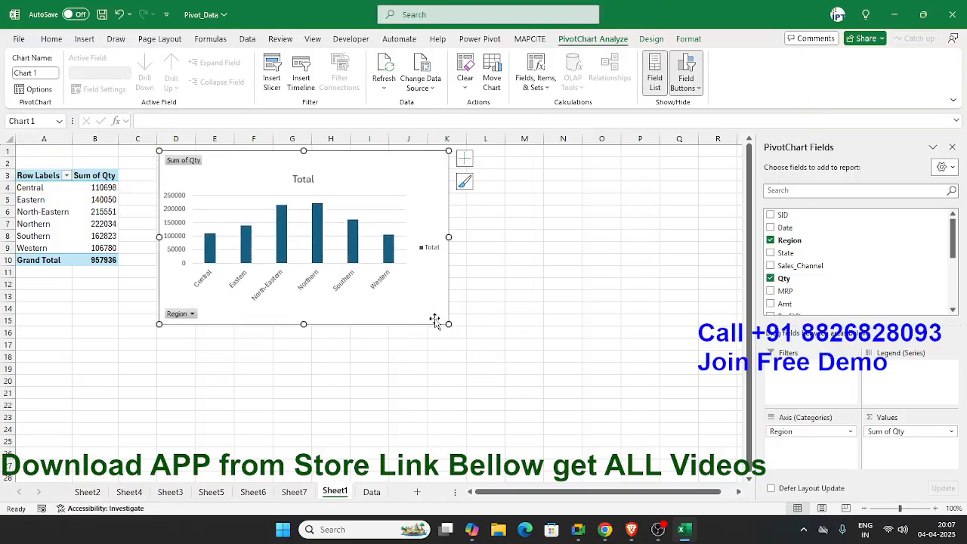
drag(448, 323, 461, 280)
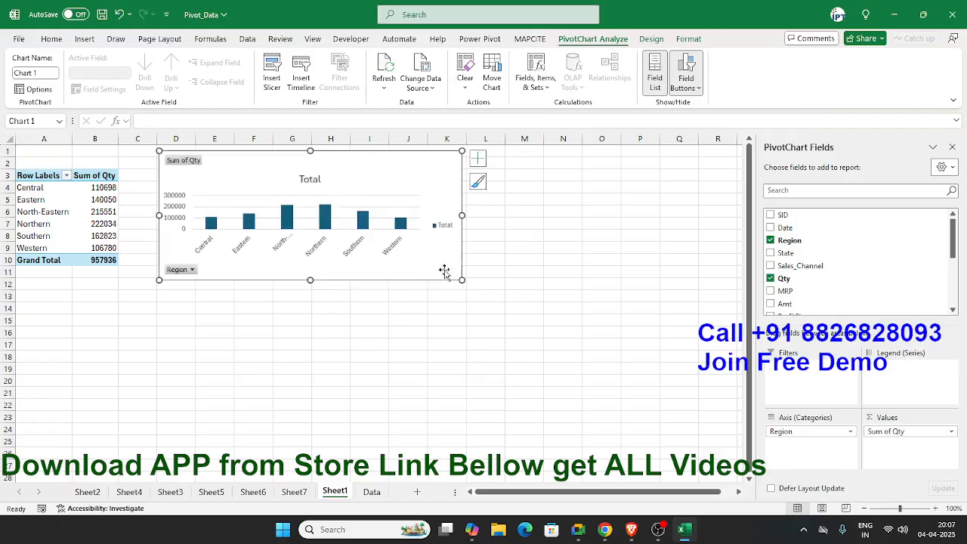
Hide all field buttons on the pivot chart.
right_click(190, 160)
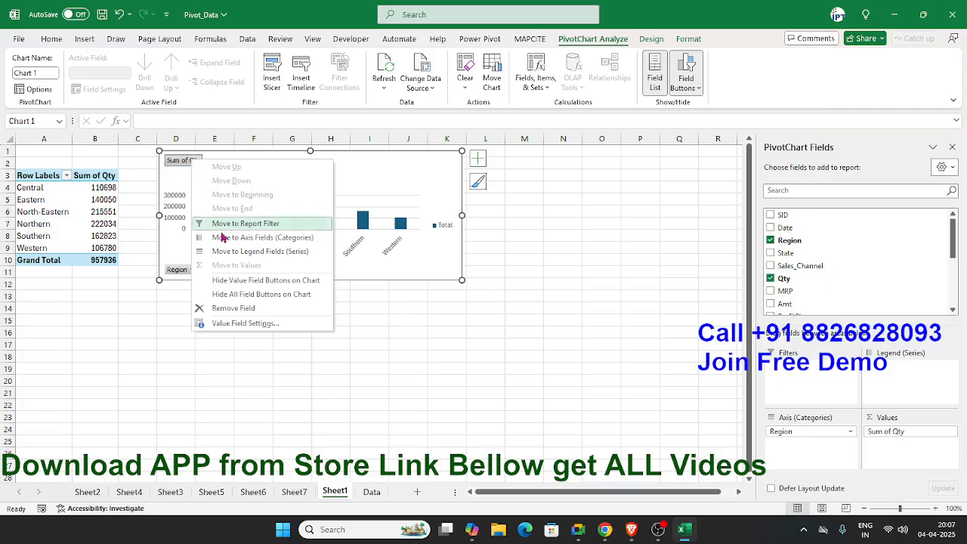
click(255, 294)
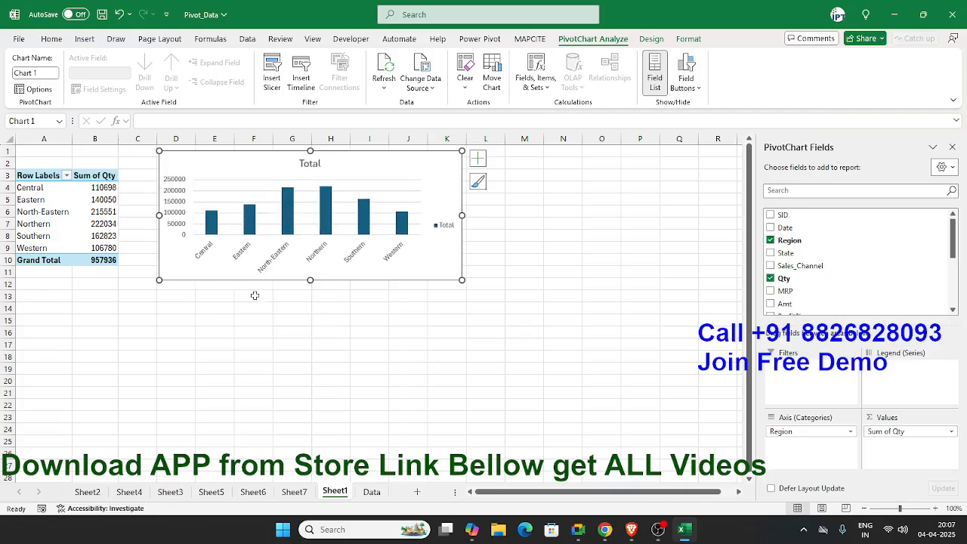
click(149, 304)
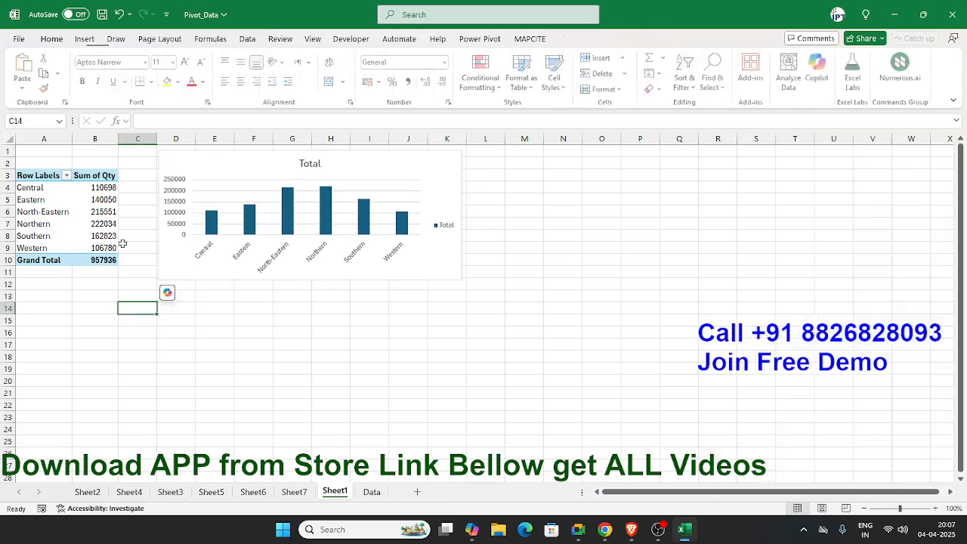
Sort the pivot table's Sum of Qty values from smallest to largest.
drag(102, 189, 103, 248)
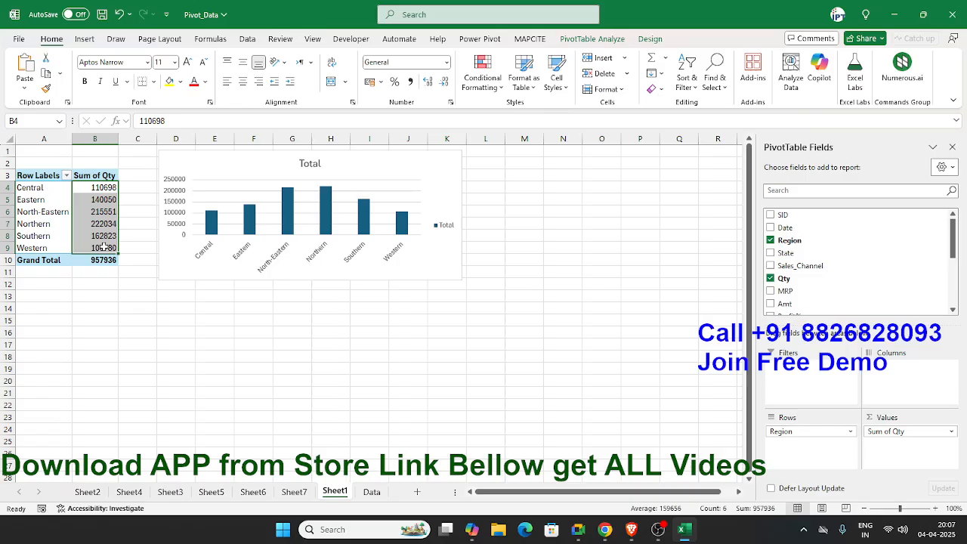
click(126, 321)
right_click(106, 189)
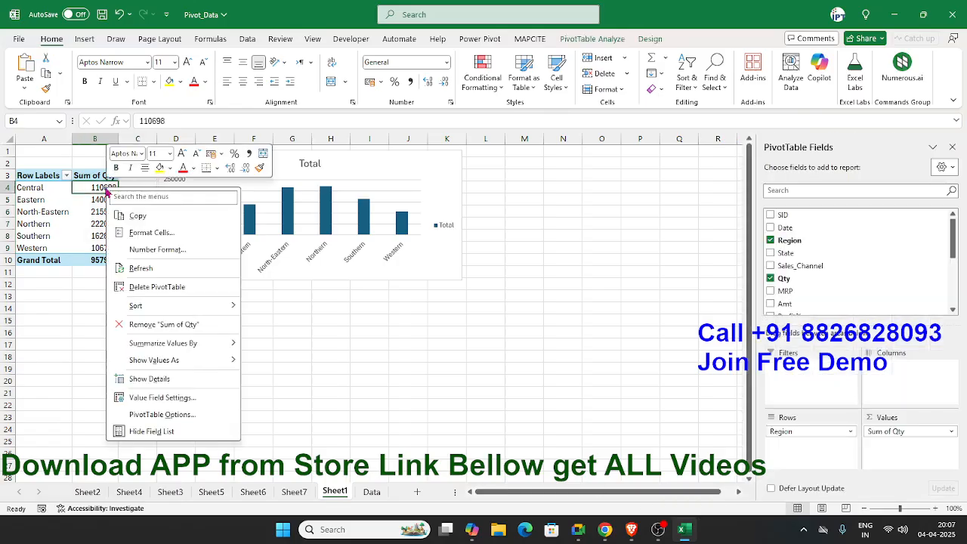
mouse_move(145, 306)
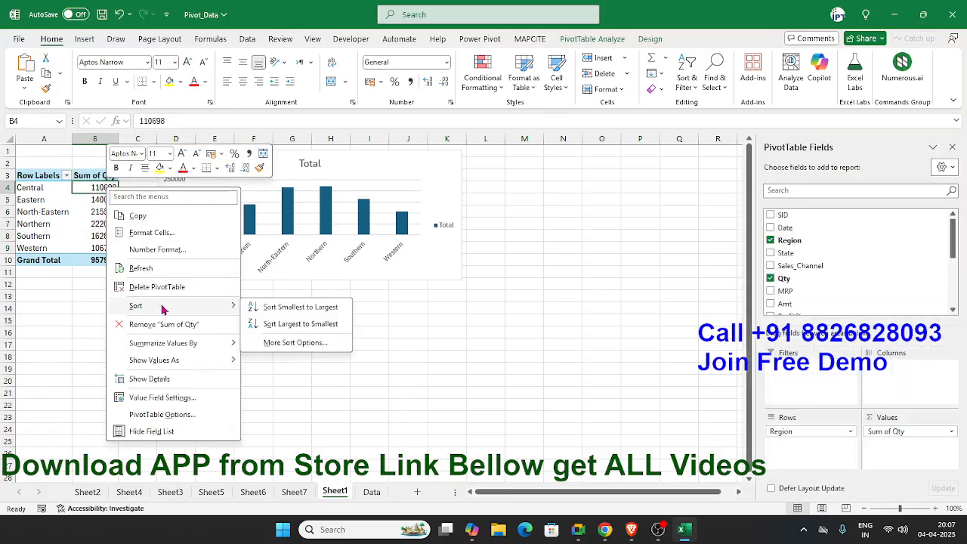
click(286, 309)
right_click(112, 191)
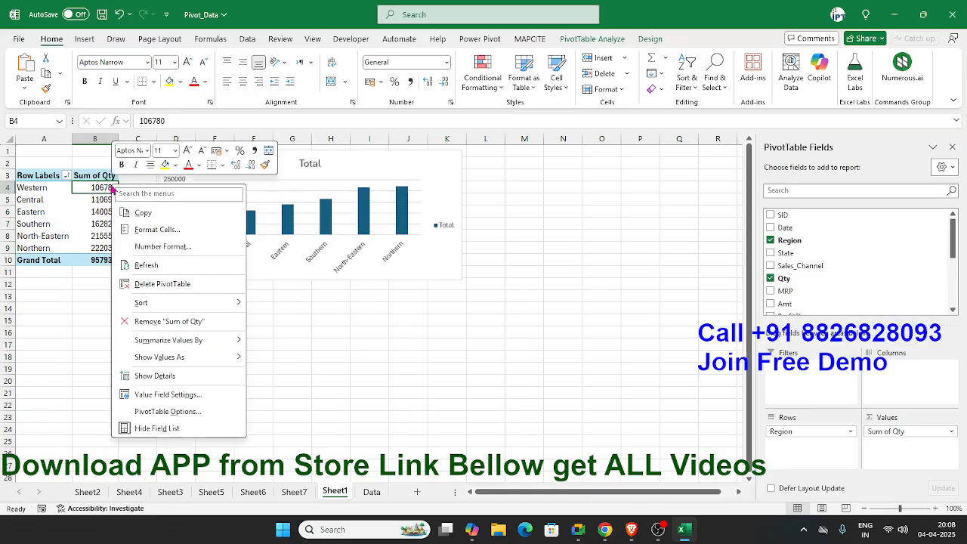
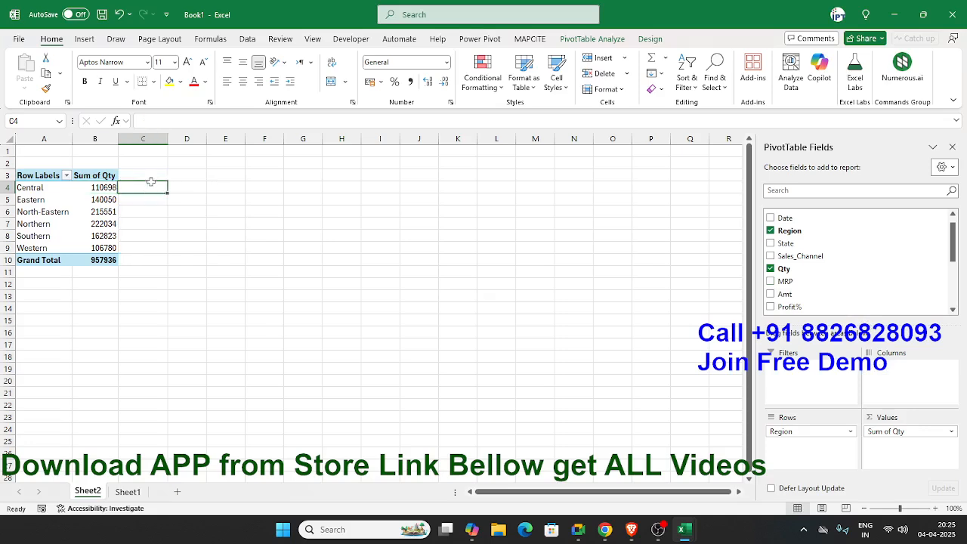
Add Qty to the values a second time and show it as % of Grand Total.
click(93, 200)
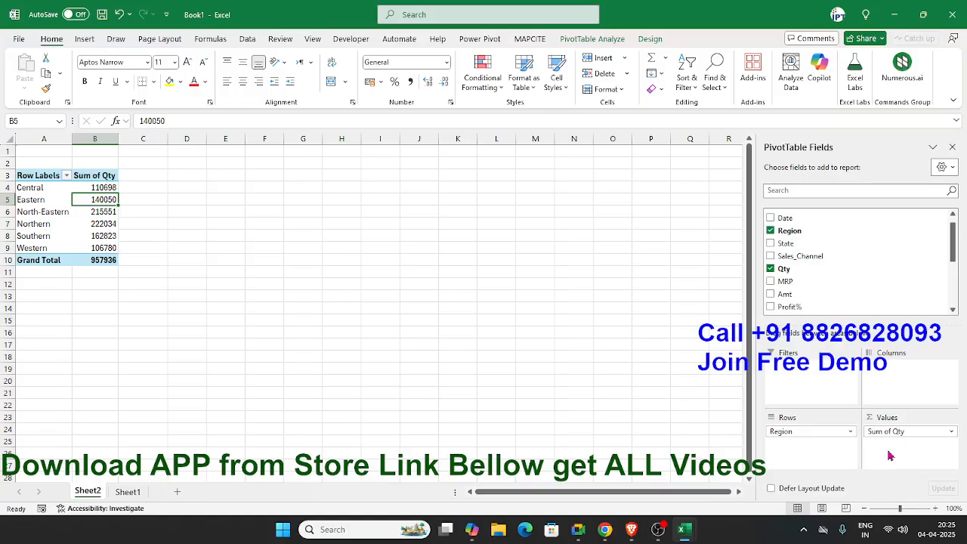
drag(788, 269, 901, 446)
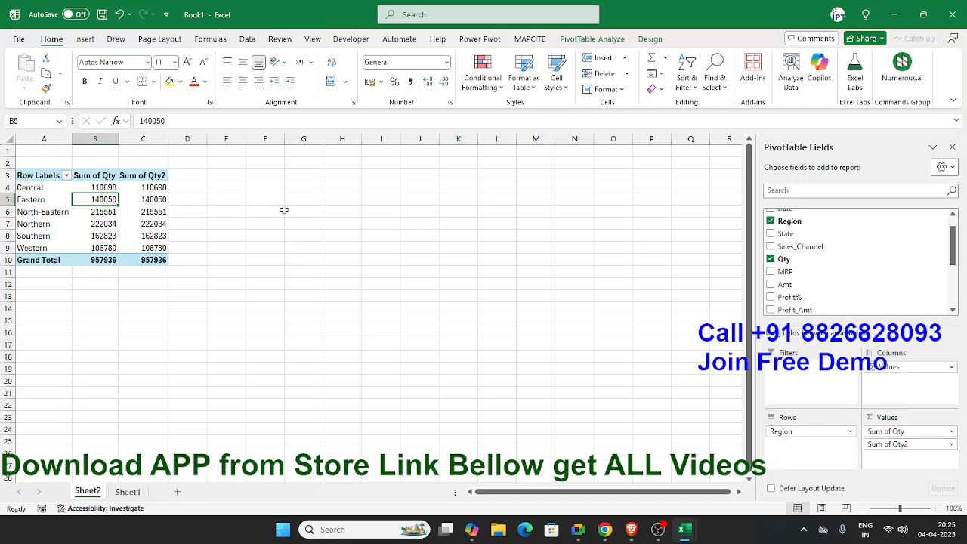
click(924, 446)
click(895, 432)
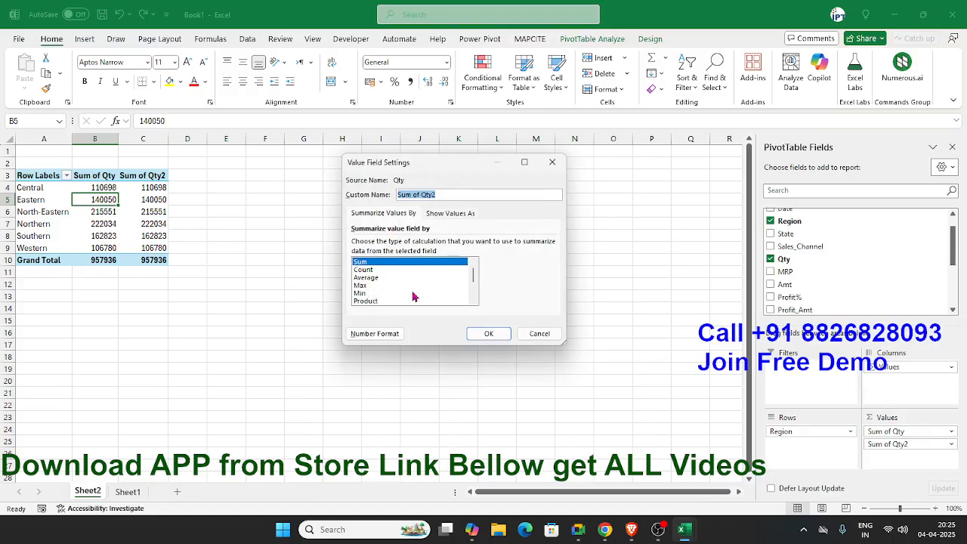
click(450, 213)
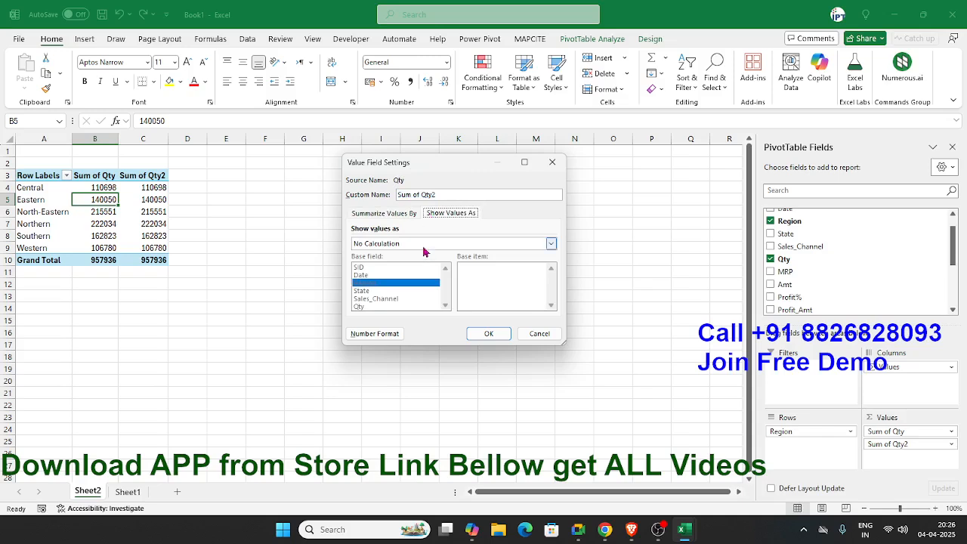
click(424, 243)
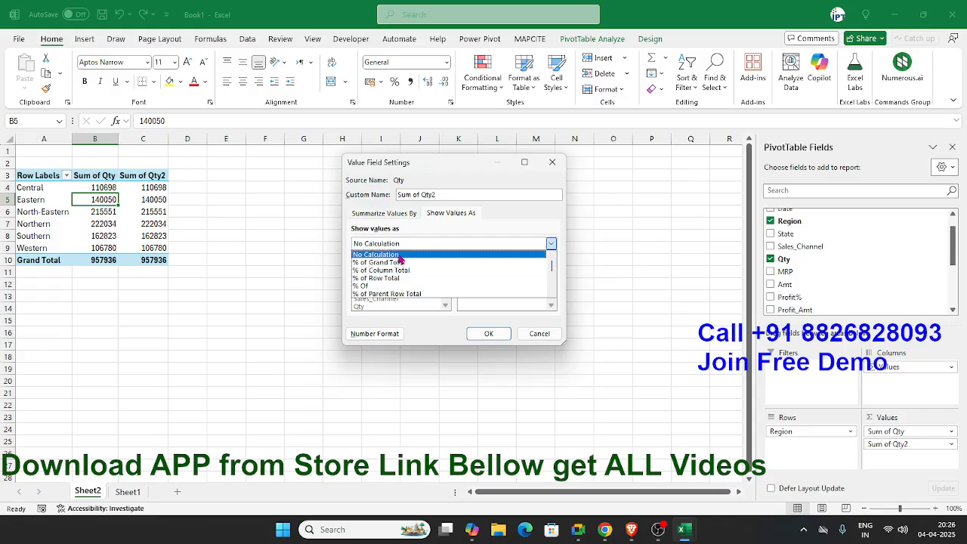
click(400, 262)
click(493, 334)
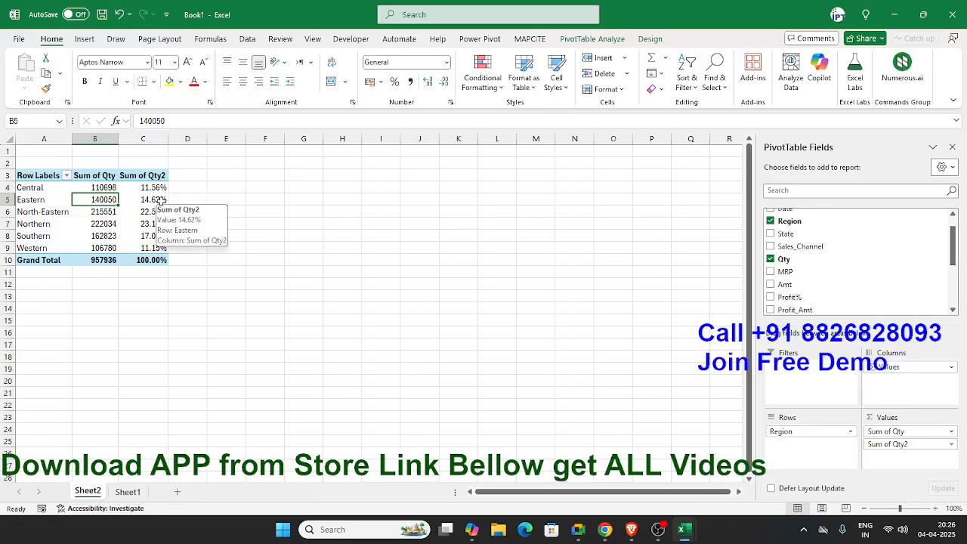
Try Amt as an additional value field, and remove all value fields from the pivot table.
drag(784, 284, 880, 443)
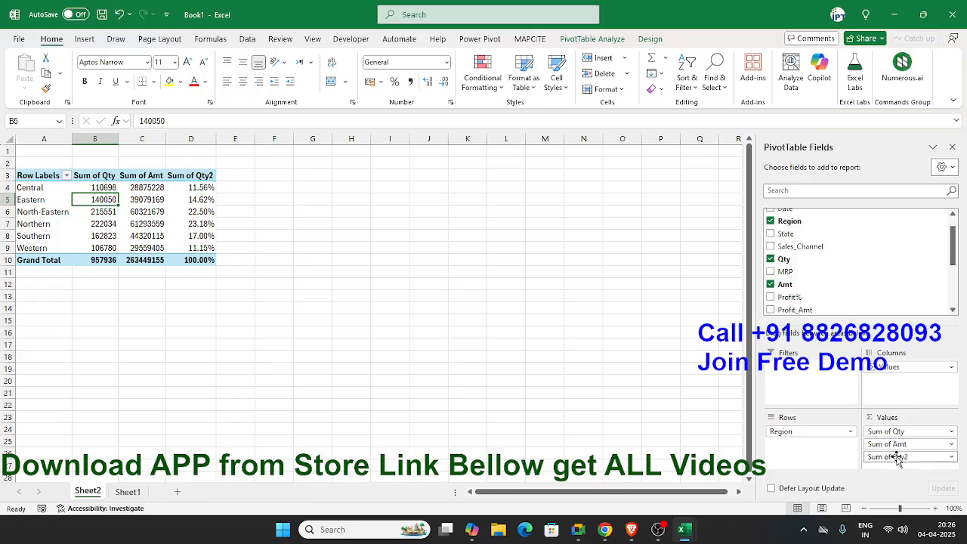
drag(899, 445, 841, 297)
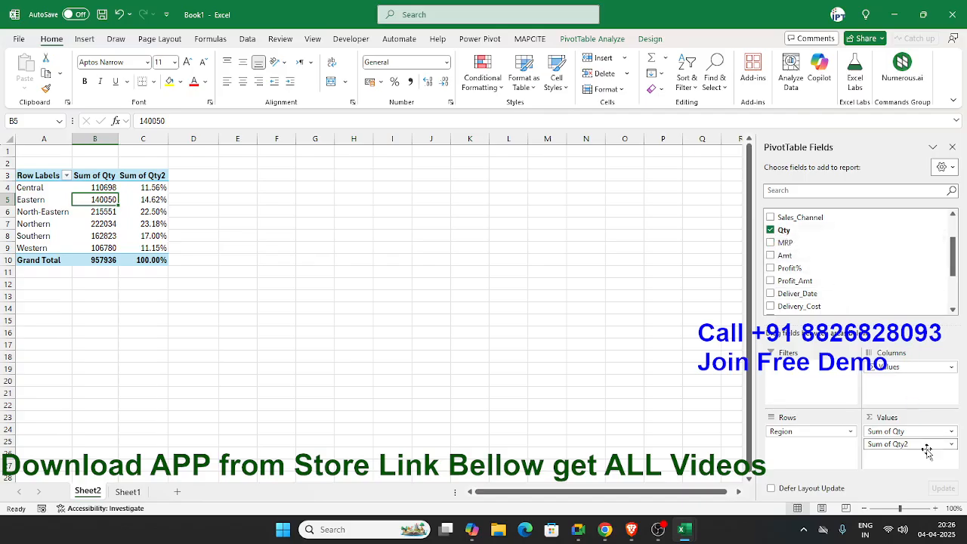
drag(909, 367, 825, 290)
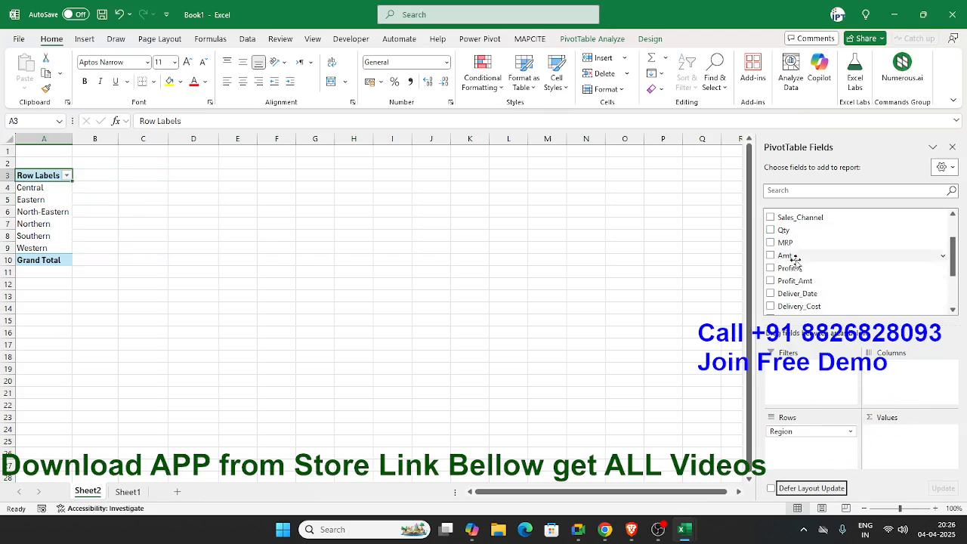
Add Qty as the pivot table's values and Sales_Channel as its columns.
drag(774, 229, 894, 445)
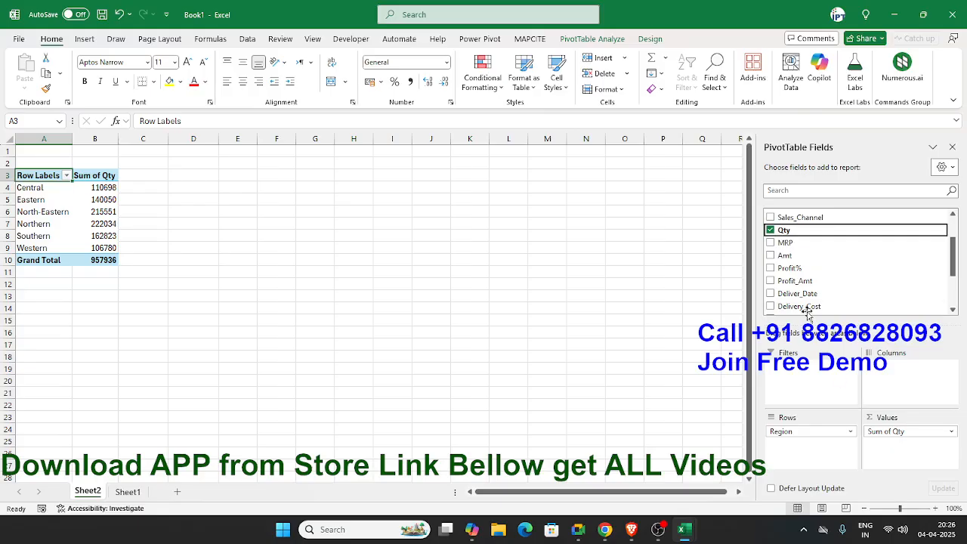
scroll(860, 269, up, 2)
drag(799, 265, 896, 385)
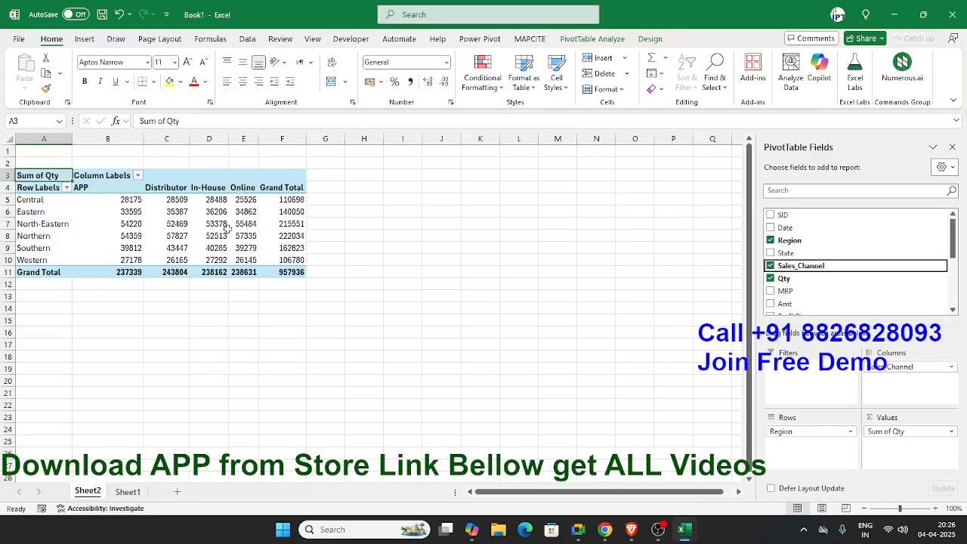
Examine the regional quantities of each sales channel and the Grand Total row beneath them.
drag(120, 271, 229, 274)
drag(105, 199, 111, 263)
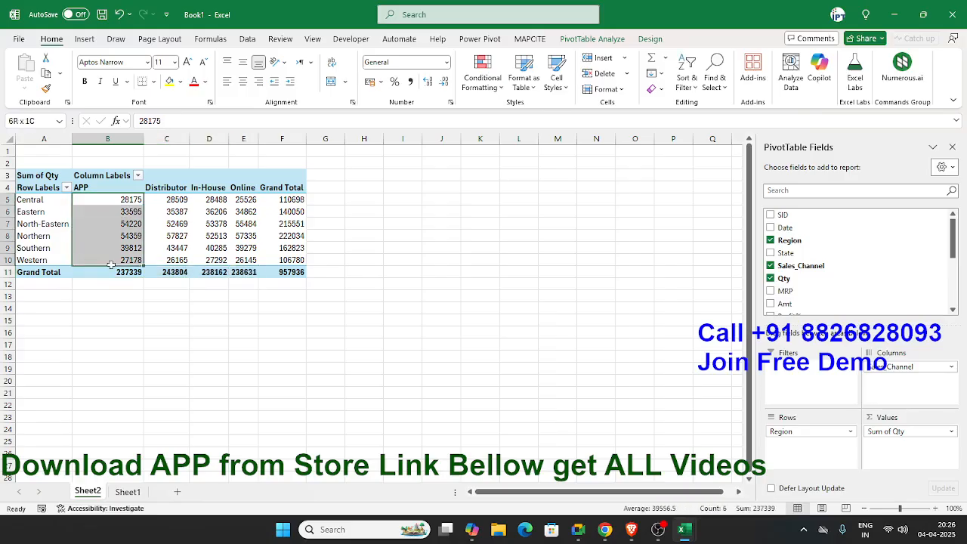
drag(157, 198, 158, 273)
drag(208, 200, 217, 273)
drag(240, 199, 139, 272)
click(245, 270)
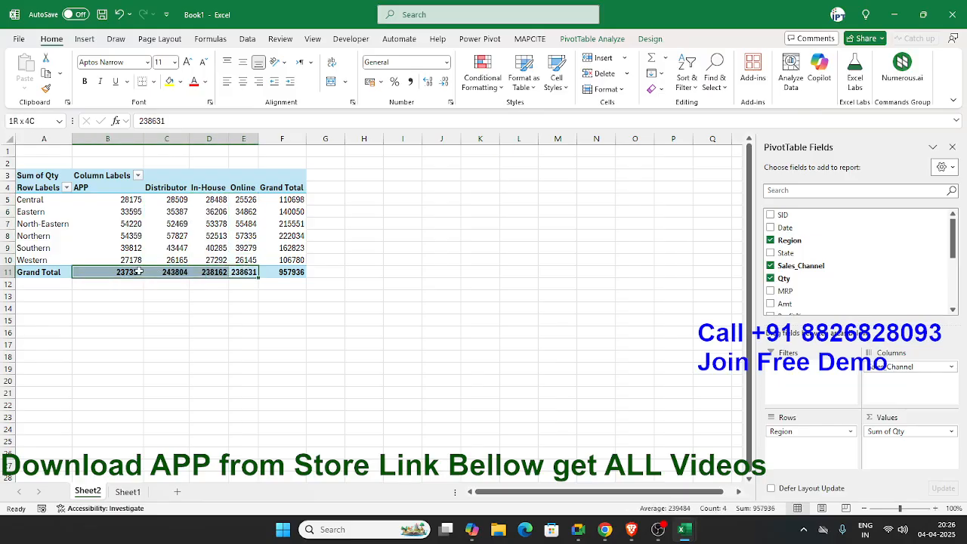
Examine the Grand Total column, each region's quantities across the sales channels, and the overall total cell.
drag(283, 201, 290, 260)
drag(138, 199, 246, 211)
drag(125, 213, 192, 213)
drag(113, 223, 218, 229)
drag(123, 250, 240, 258)
drag(272, 200, 114, 202)
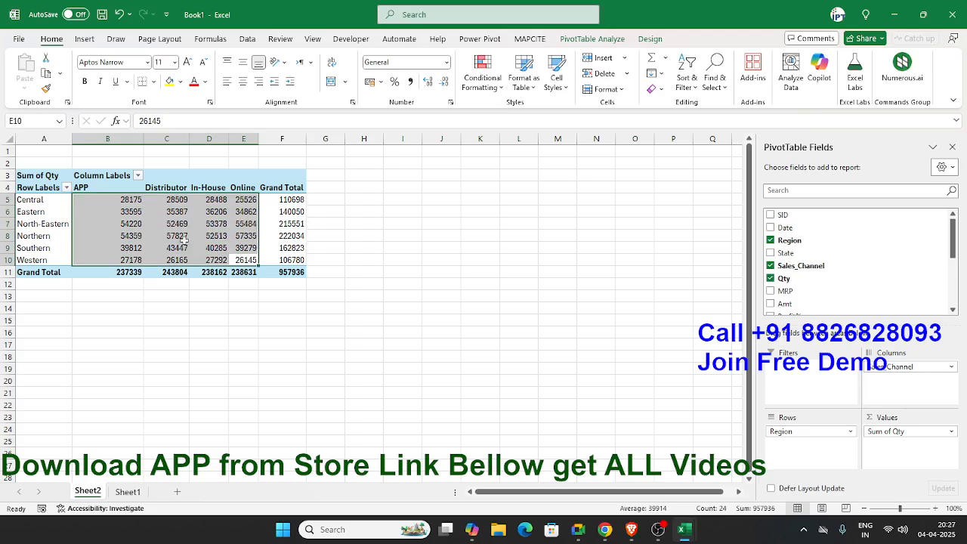
click(288, 273)
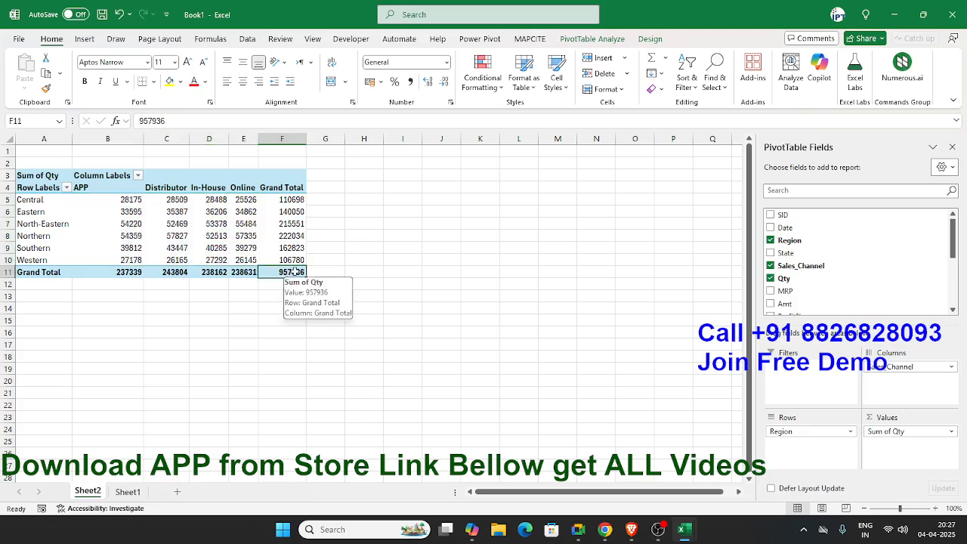
Try showing the Qty values as % of Grand Total, and undo the change.
click(916, 430)
click(909, 416)
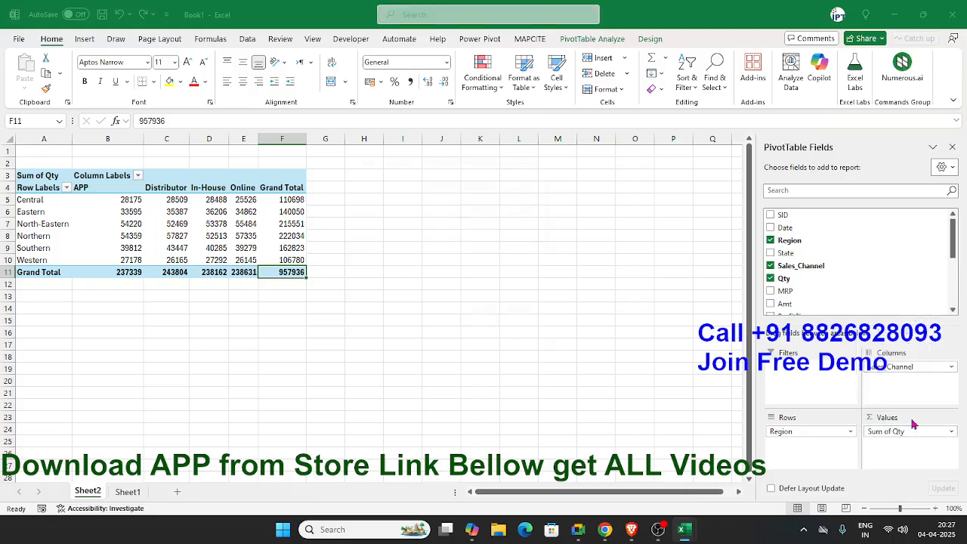
click(441, 215)
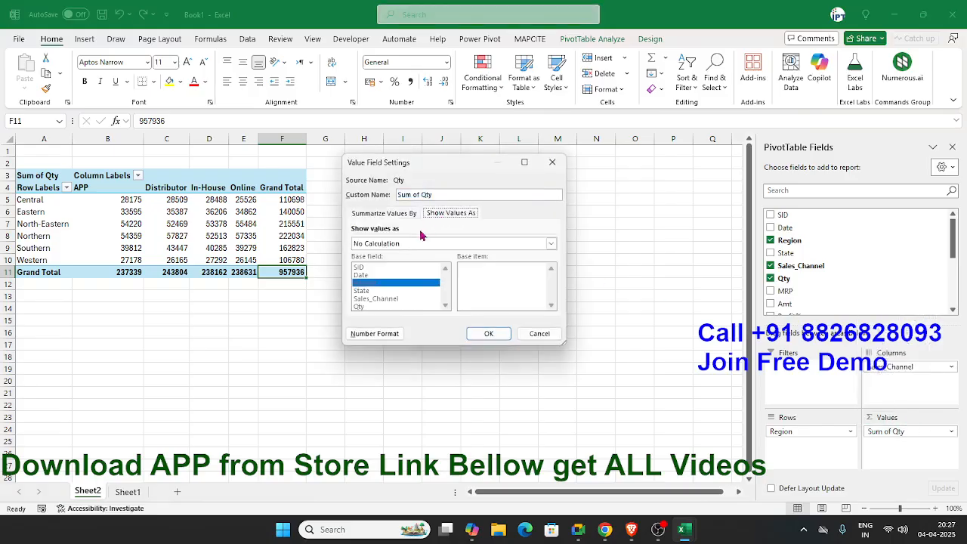
click(413, 243)
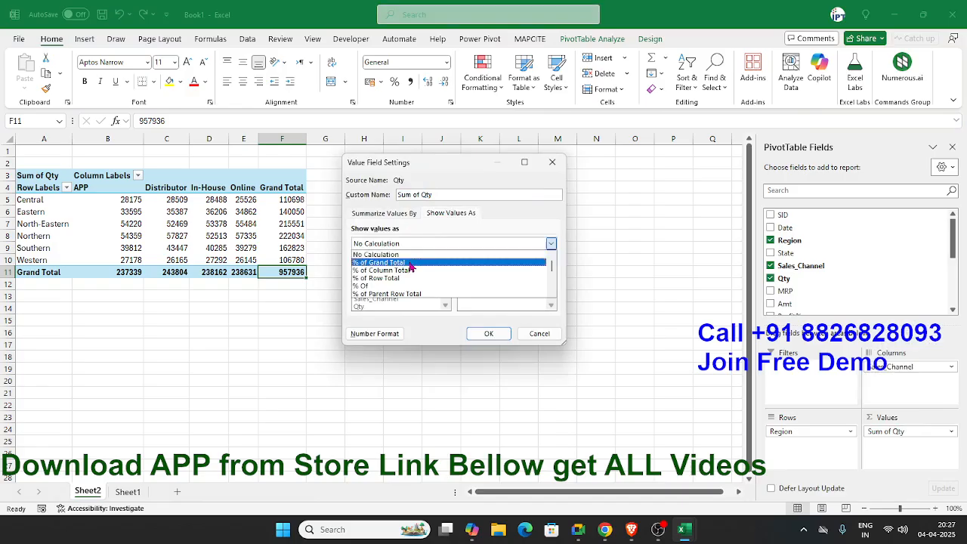
click(410, 262)
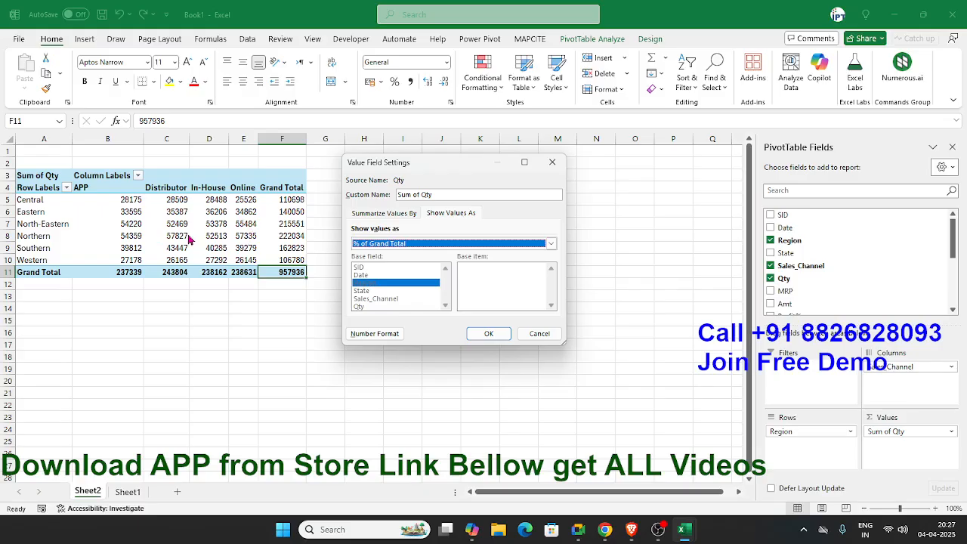
click(488, 333)
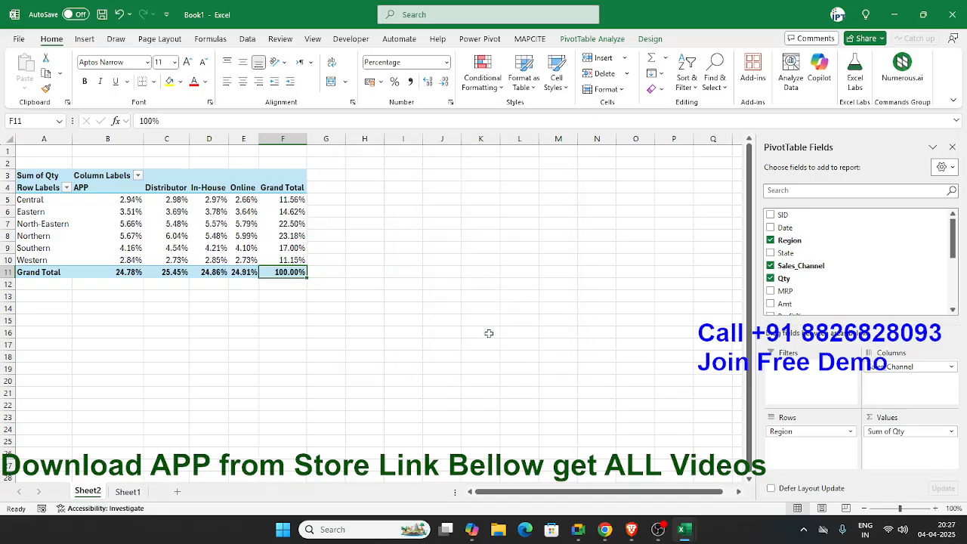
key(ctrl+z)
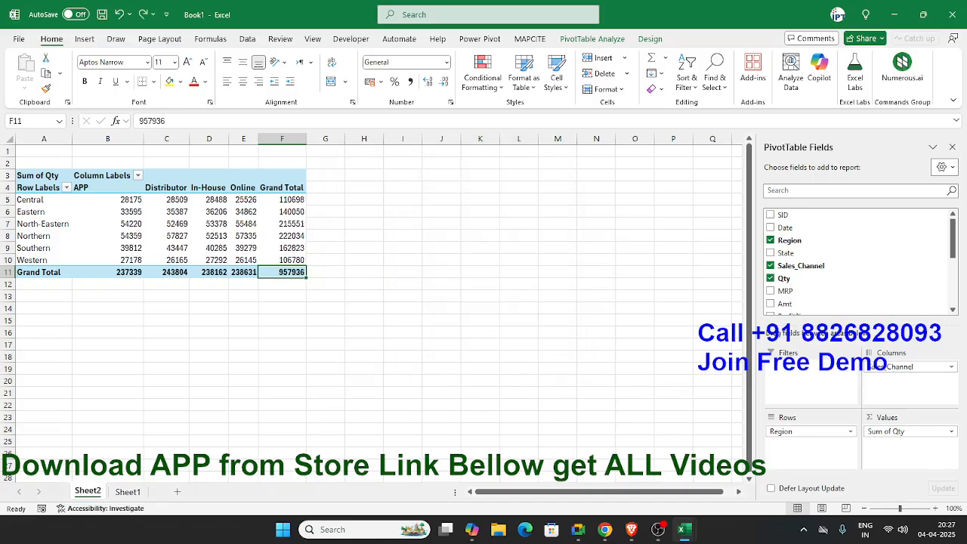
Show the Qty values as % of Column Total.
click(903, 430)
click(900, 419)
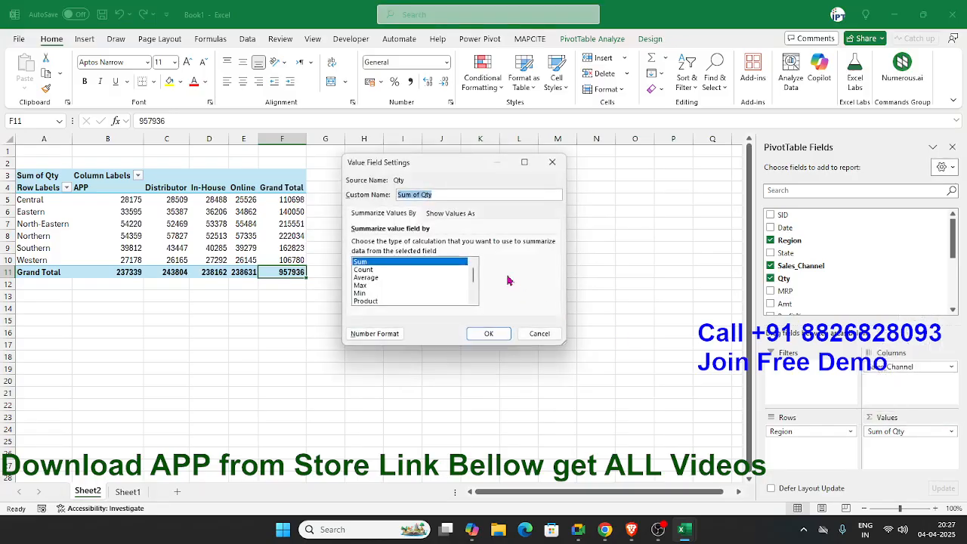
click(444, 214)
click(385, 244)
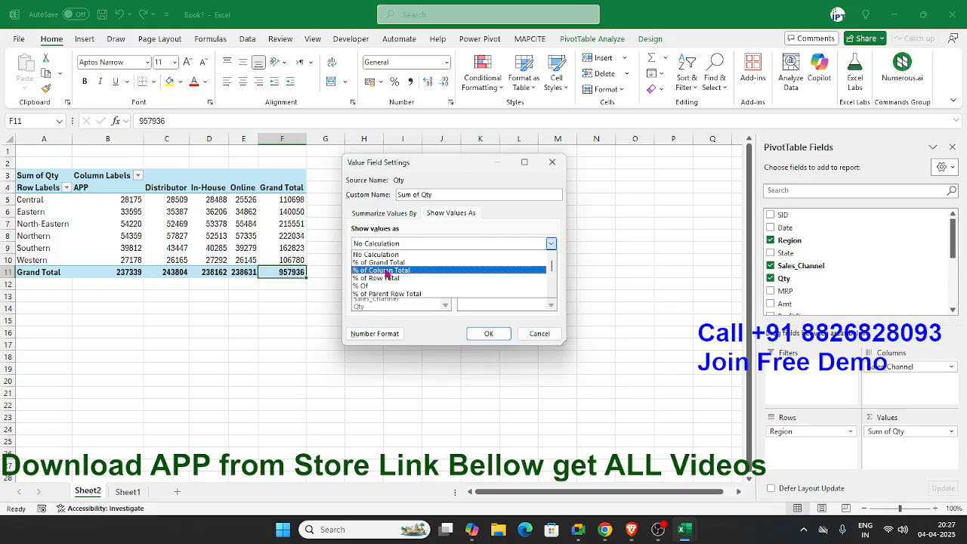
click(386, 270)
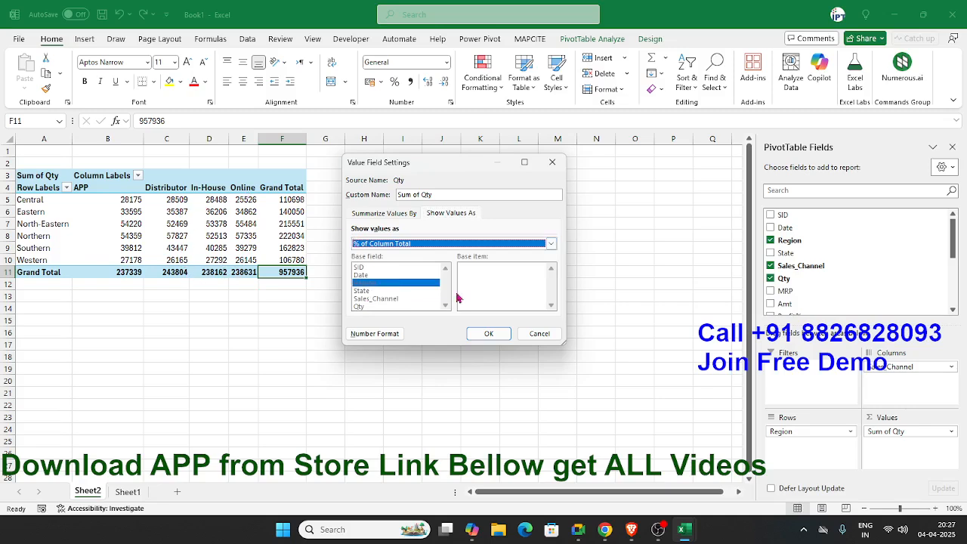
click(488, 333)
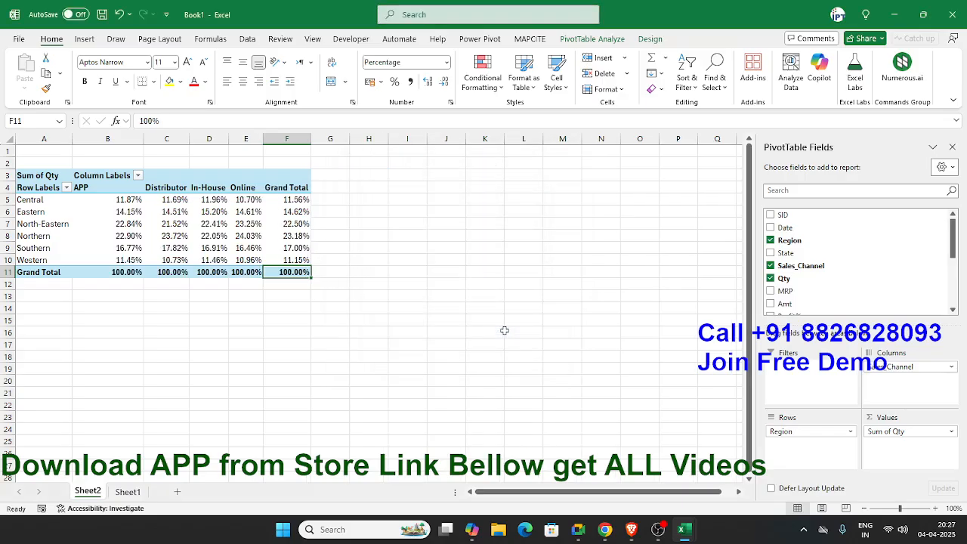
Try showing the Qty values as % of Row Total, and undo both the row and column percentage changes.
click(906, 432)
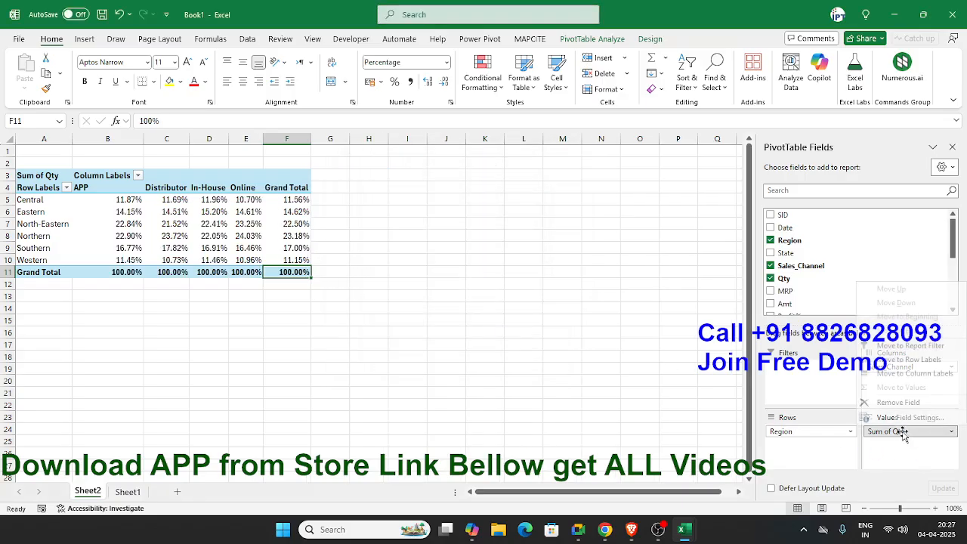
click(899, 423)
click(450, 213)
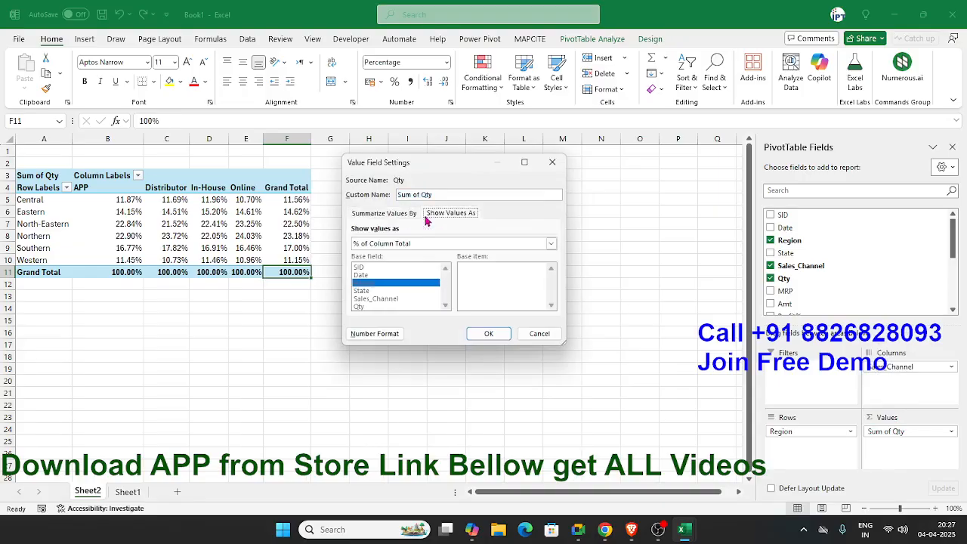
click(550, 243)
click(389, 278)
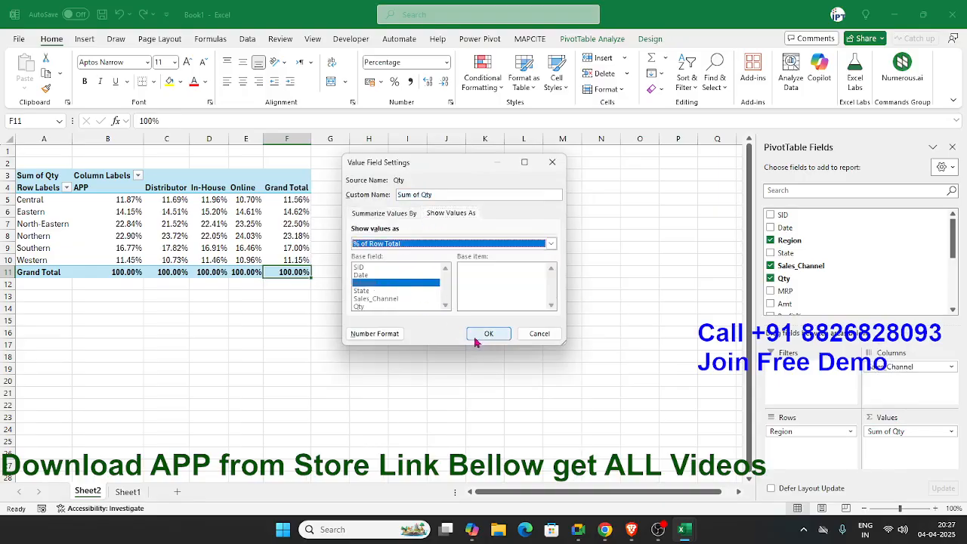
click(488, 333)
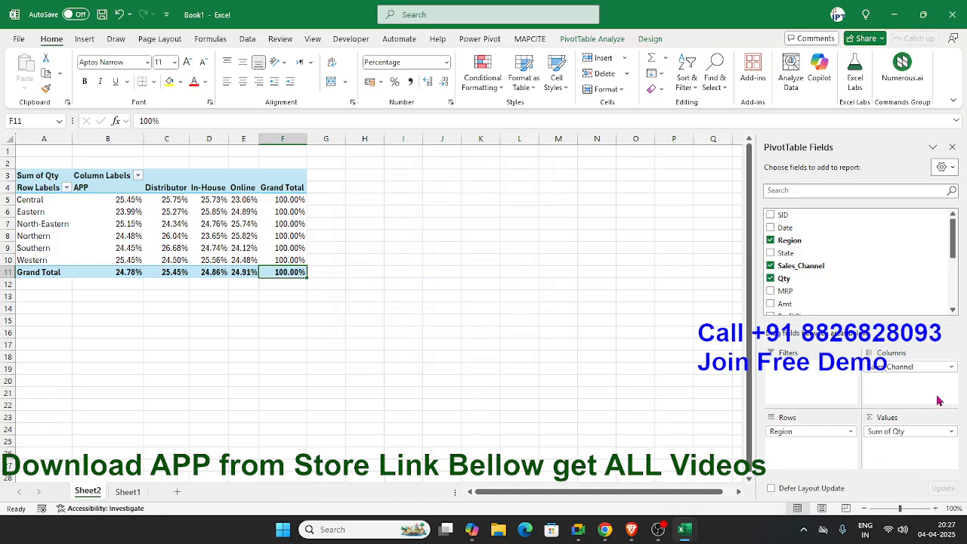
key(ctrl+z)
key(ctrl+z)
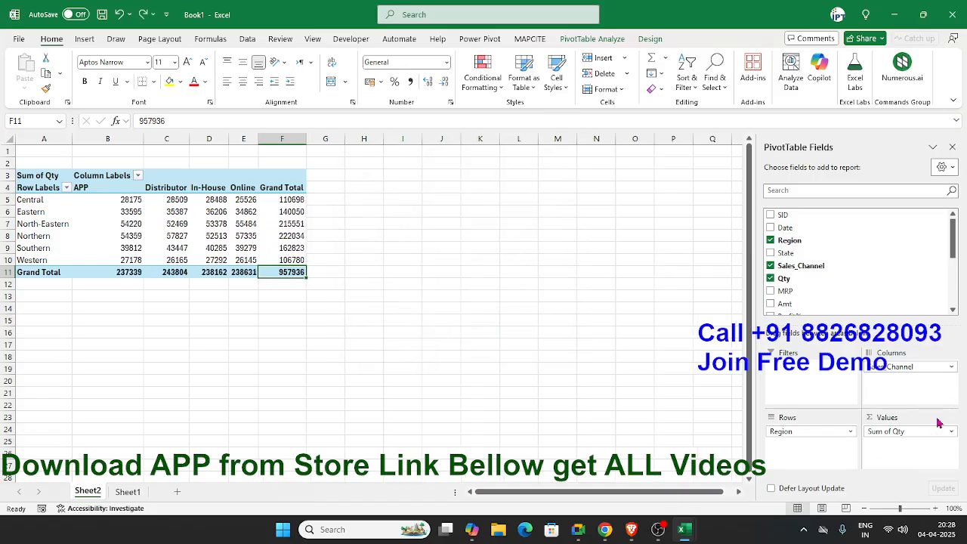
click(931, 430)
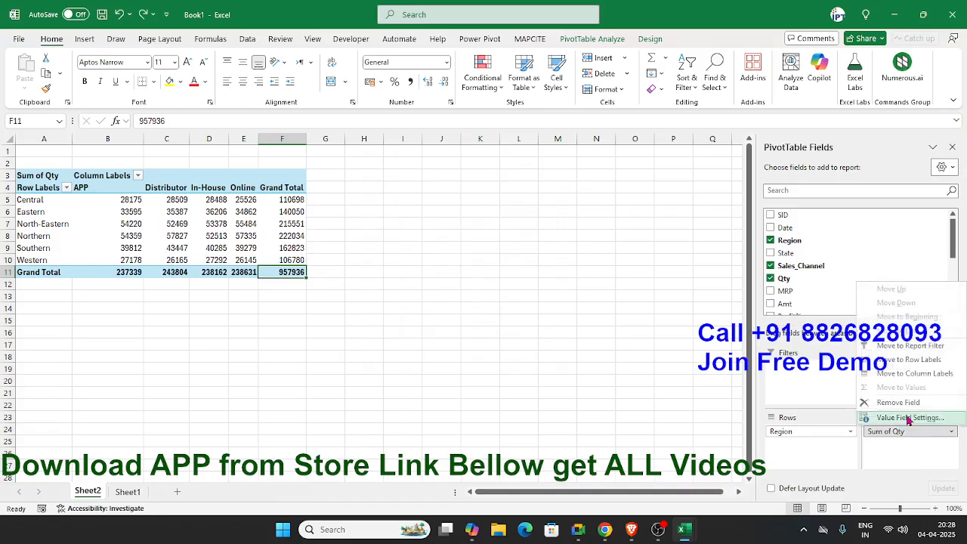
click(909, 418)
click(442, 214)
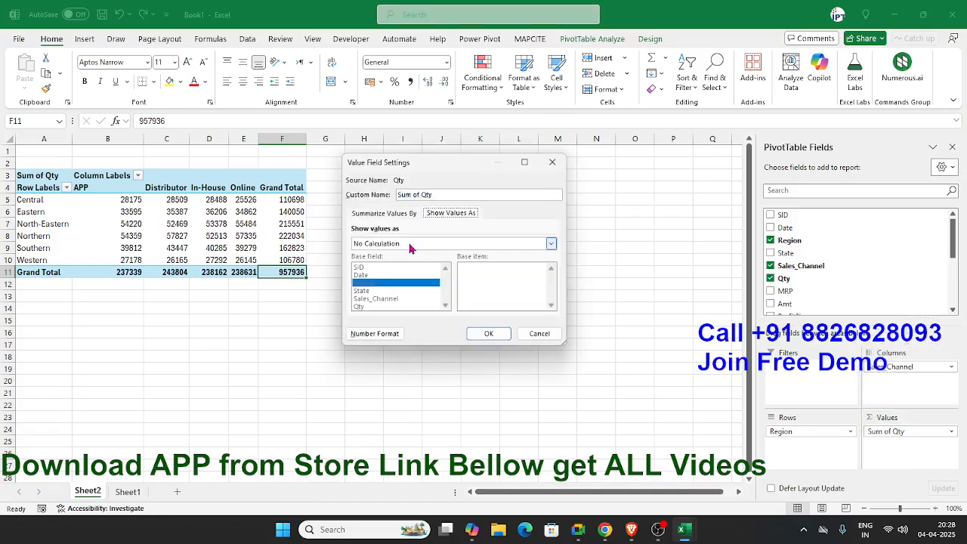
click(410, 244)
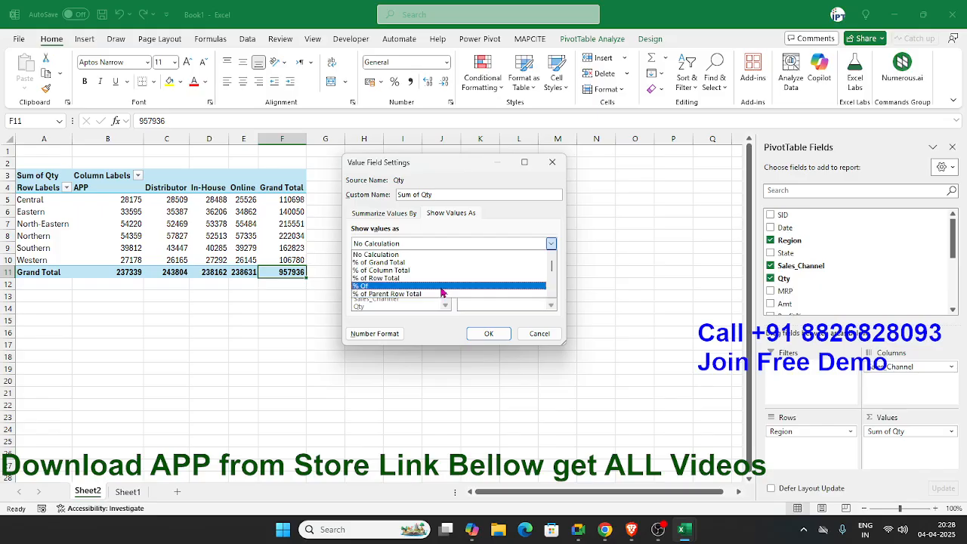
click(539, 331)
click(539, 333)
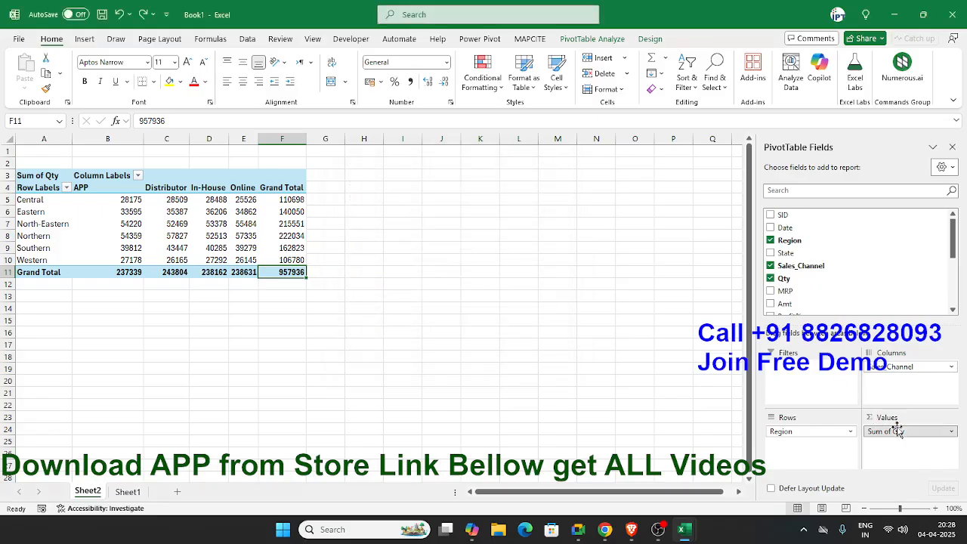
Remove the Qty, Sales_Channel and Region fields from the pivot table.
scroll(893, 285, down, 1)
drag(897, 367, 886, 262)
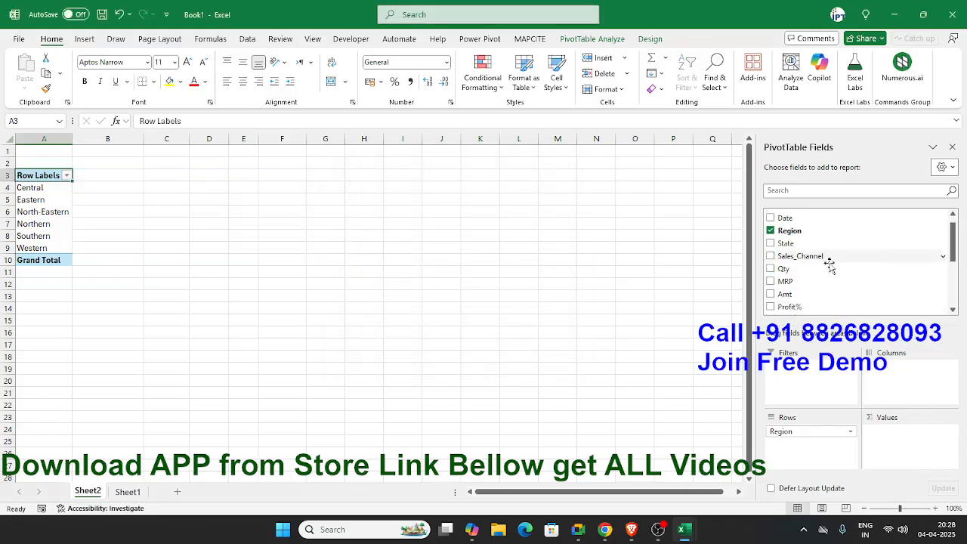
drag(831, 431, 955, 281)
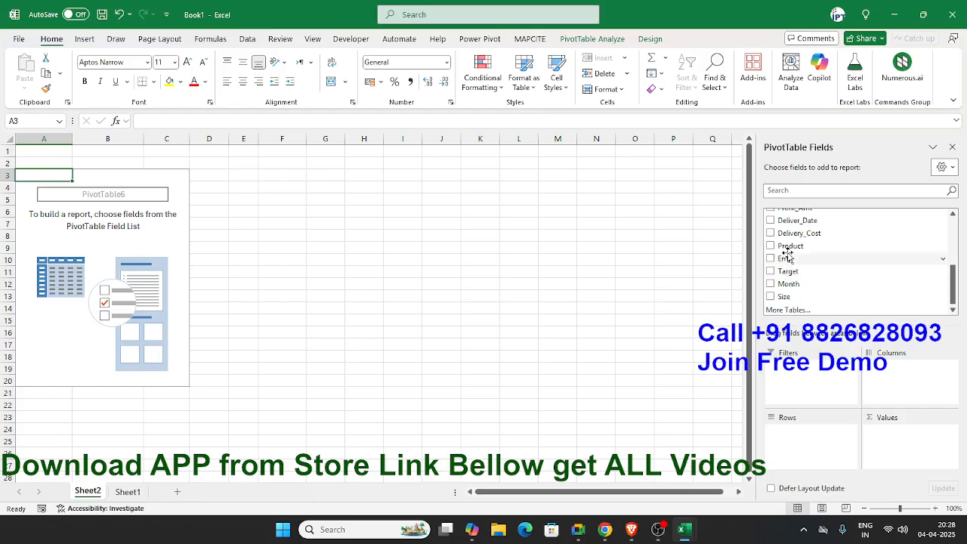
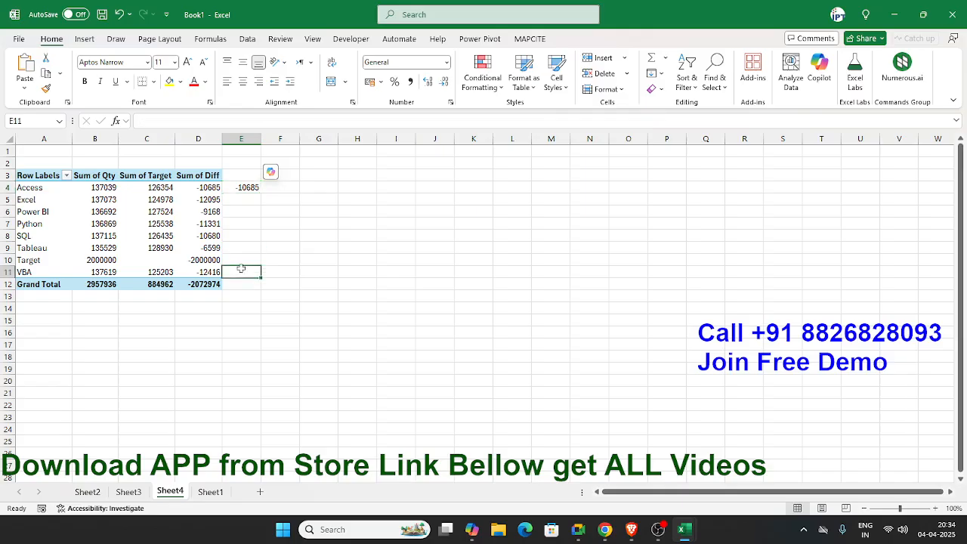
Filter the product row labels of the Sheet4 pivot table to exclude Target.
click(65, 175)
click(35, 390)
click(100, 427)
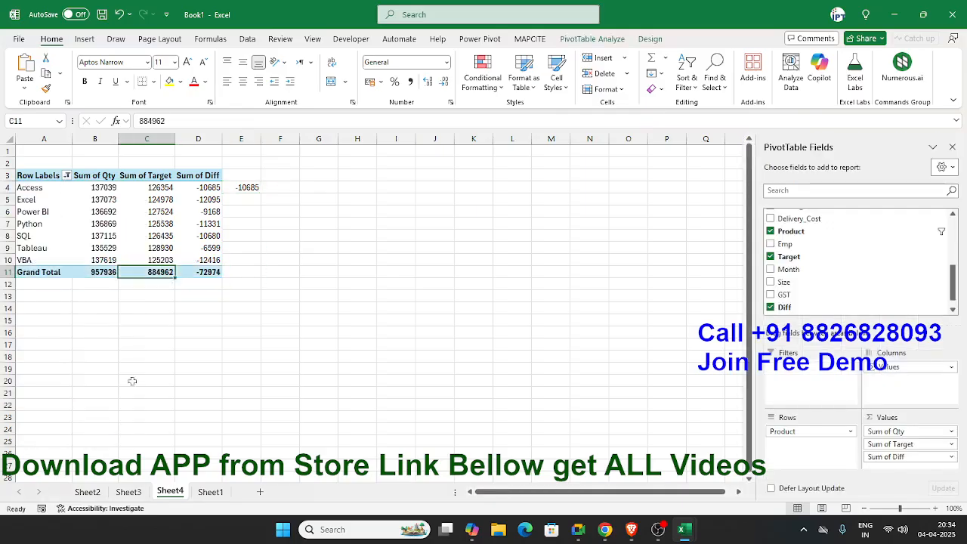
Clear cell E4 beside the pivot table.
click(307, 222)
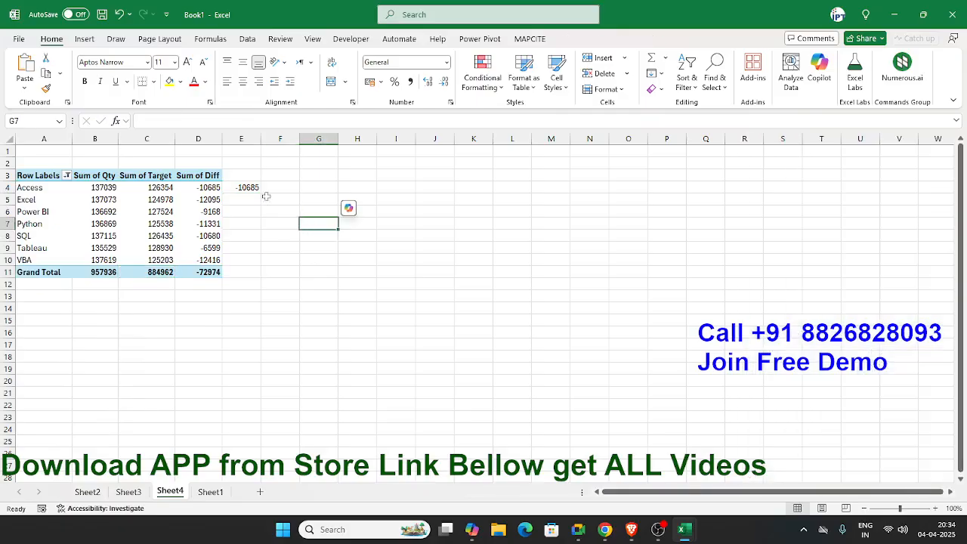
click(243, 188)
key(Delete)
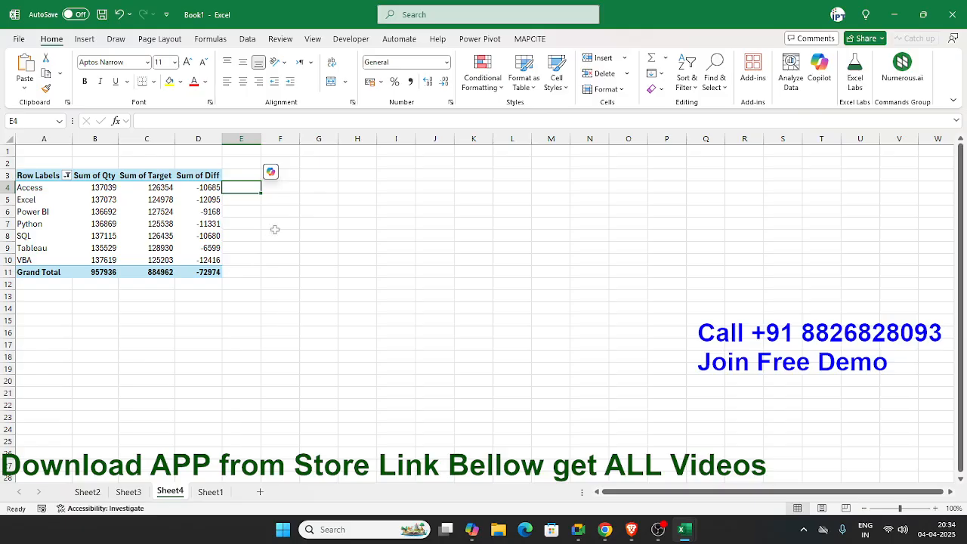
Start a new calculated field named Dif% for the Sheet4 pivot table.
click(111, 189)
click(209, 189)
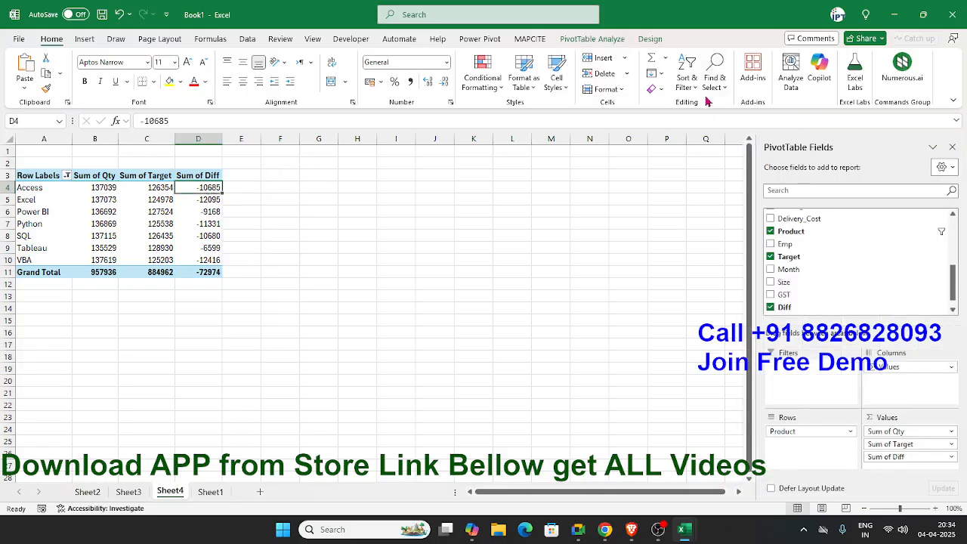
click(687, 74)
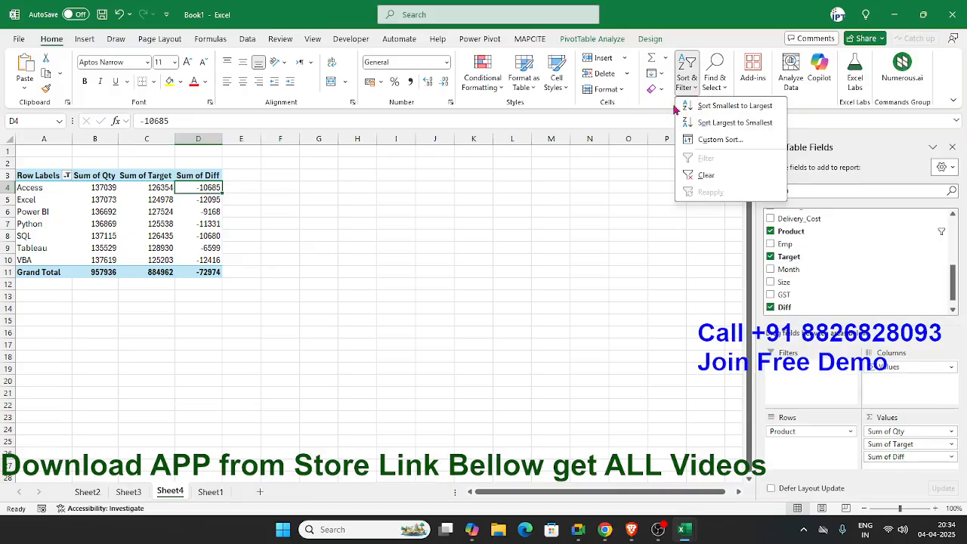
click(592, 38)
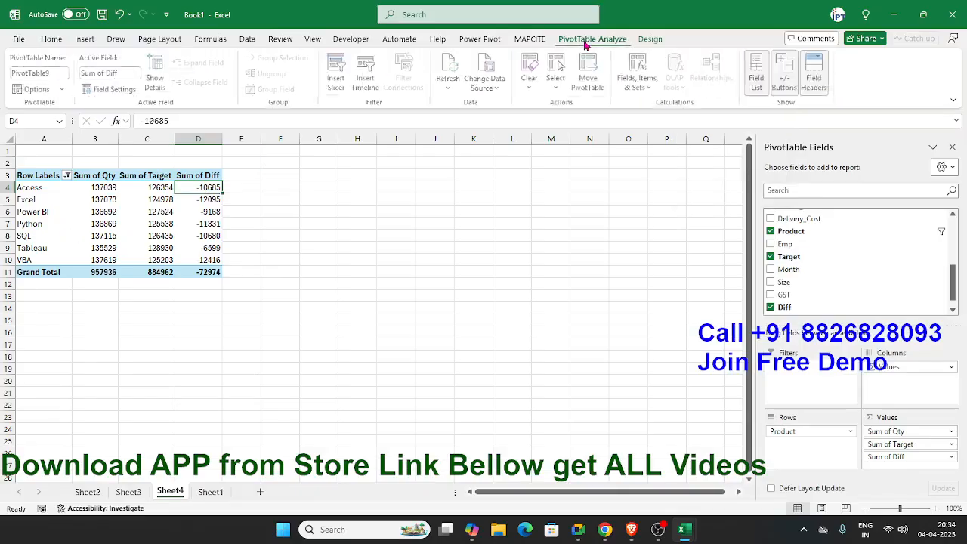
click(638, 73)
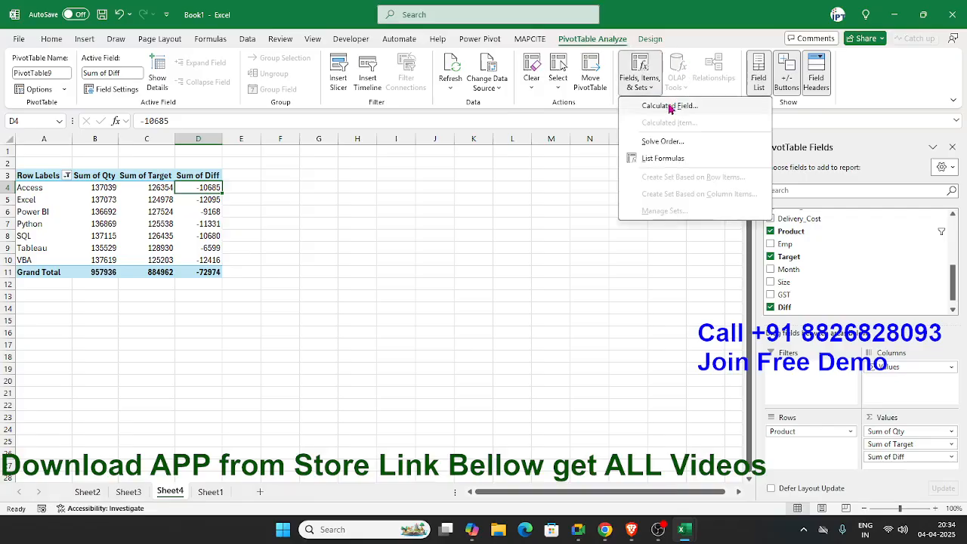
click(670, 106)
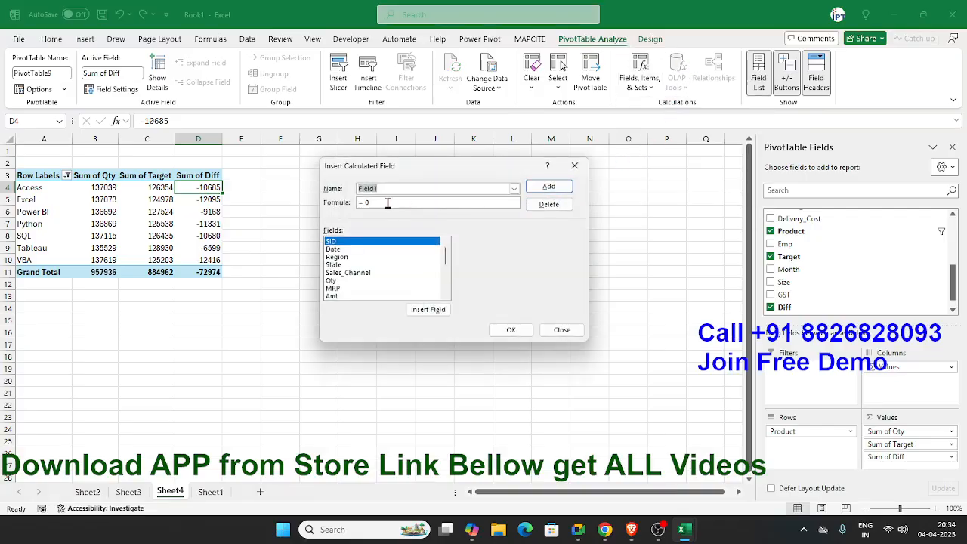
key(BackSpace)
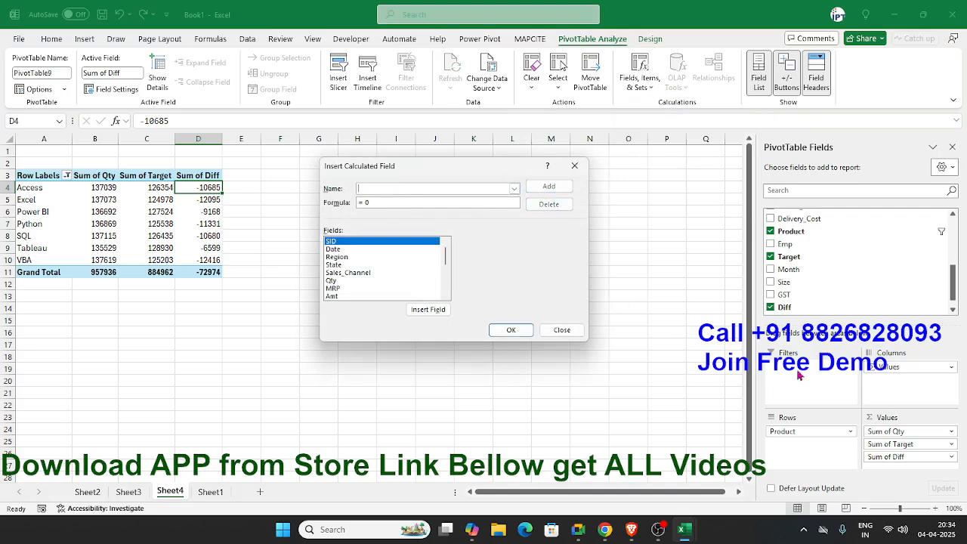
text(Dif%)
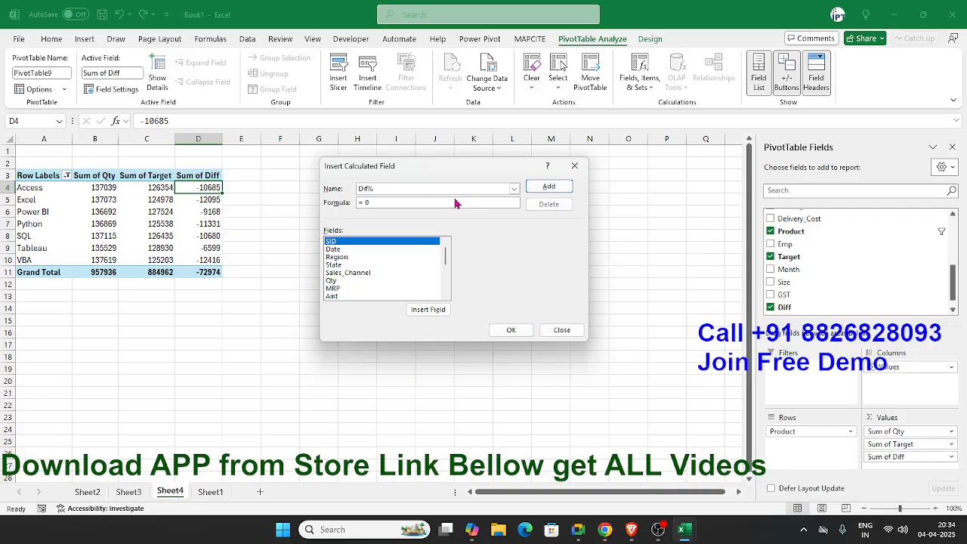
Clear the default Dif% formula and try to build it as Qty divided by Target using the listed fields.
click(447, 203)
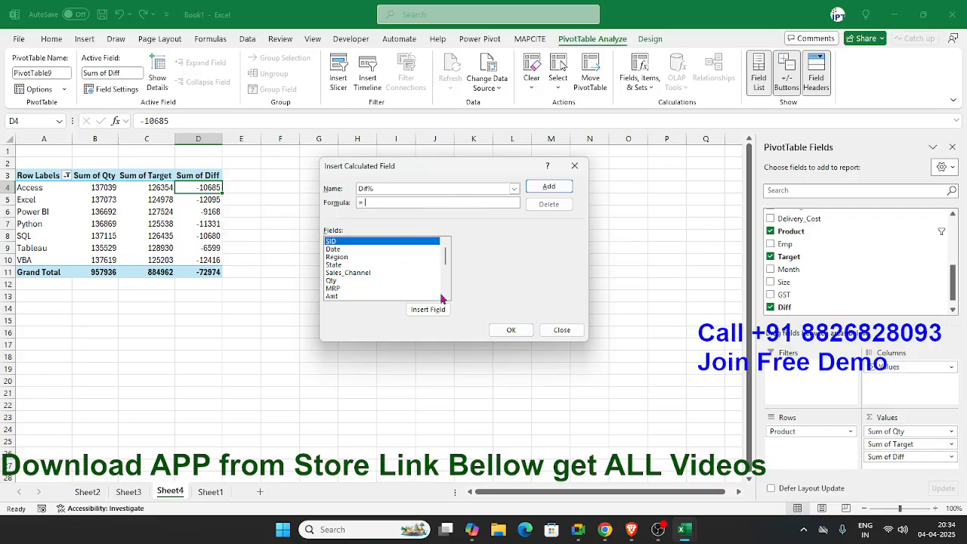
click(343, 281)
click(427, 309)
text(/)
drag(446, 260, 445, 287)
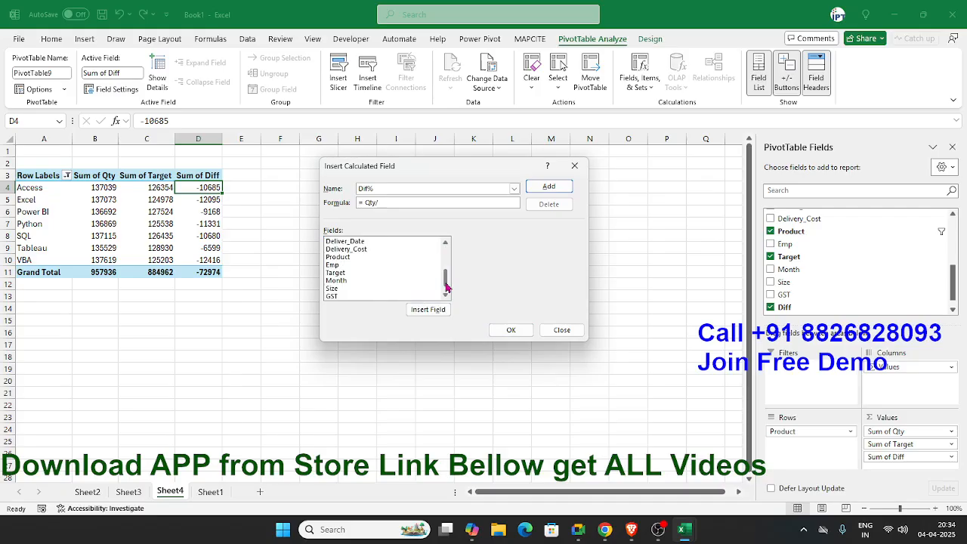
click(380, 272)
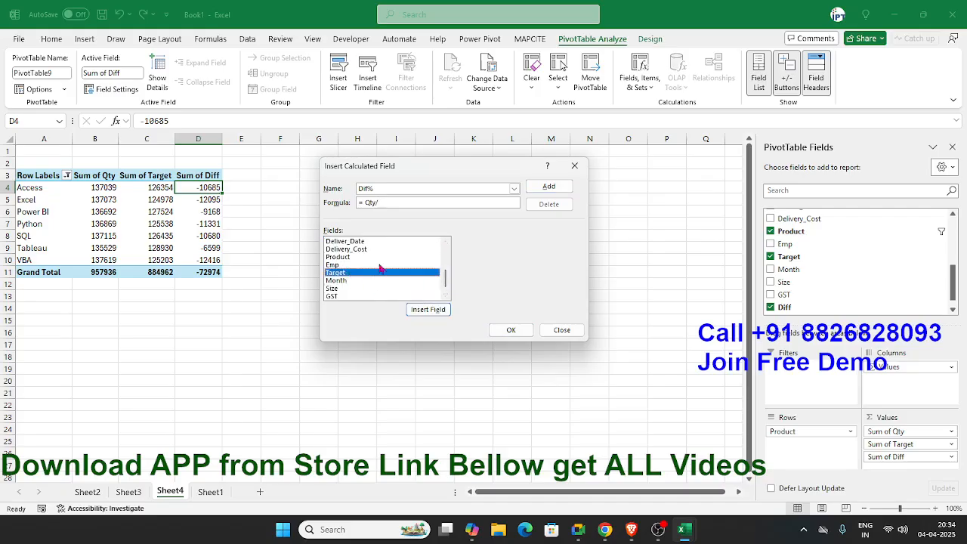
click(548, 189)
click(524, 315)
click(427, 309)
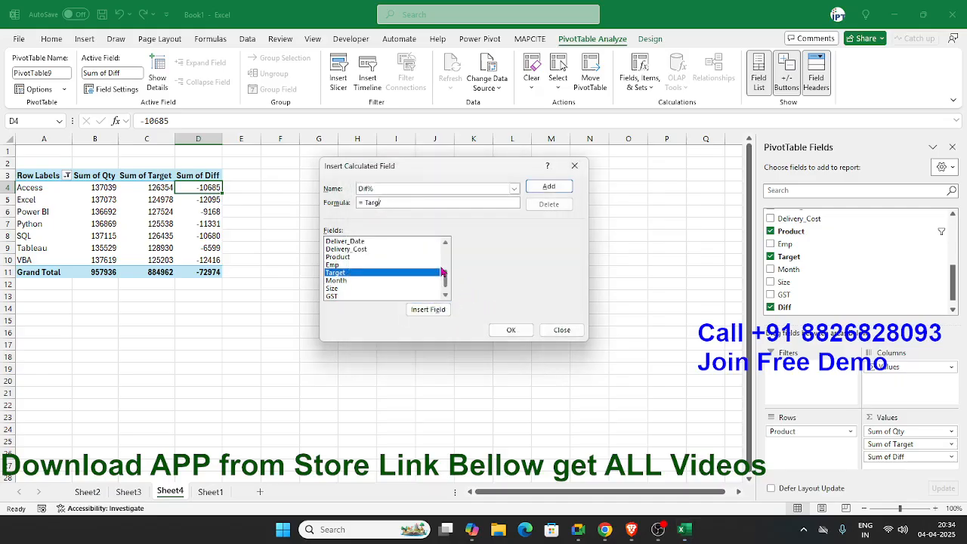
Complete the Dif% formula as = Qty / Target and add the calculated field to the pivot table.
scroll(376, 256, up, 2)
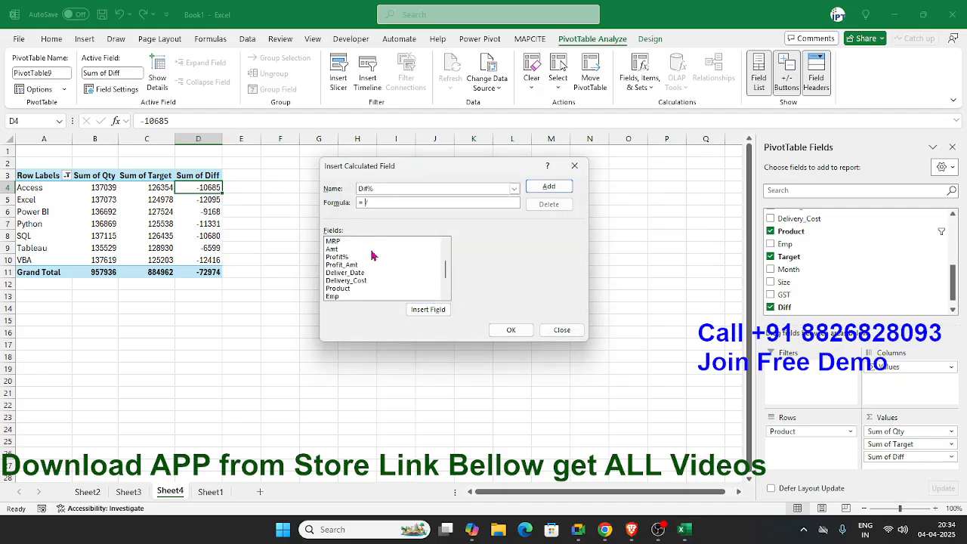
scroll(339, 265, up, 2)
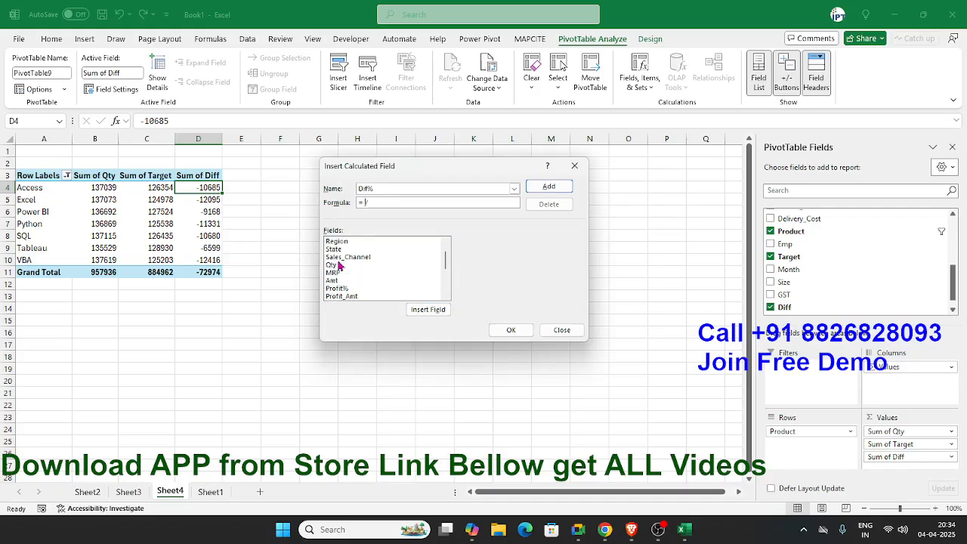
click(339, 265)
click(428, 309)
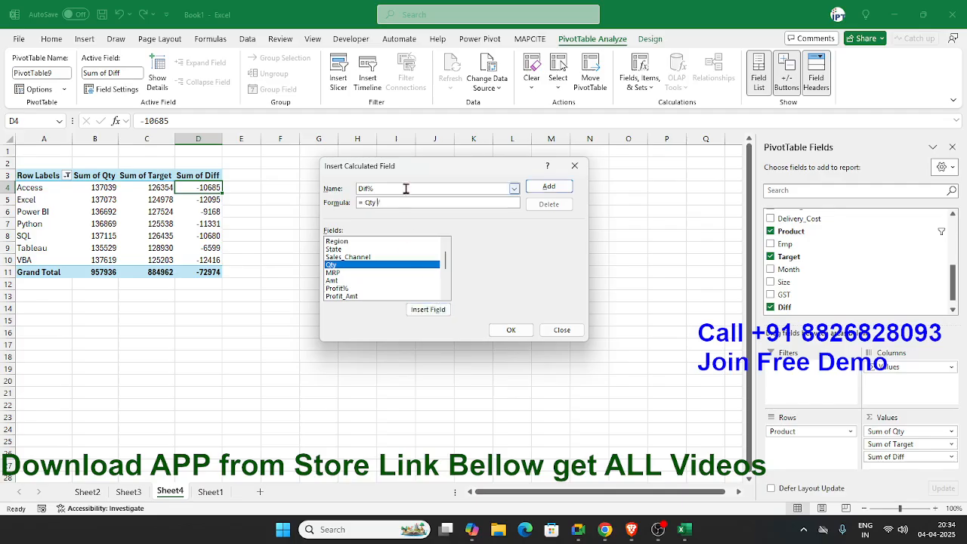
scroll(341, 282, down, 4)
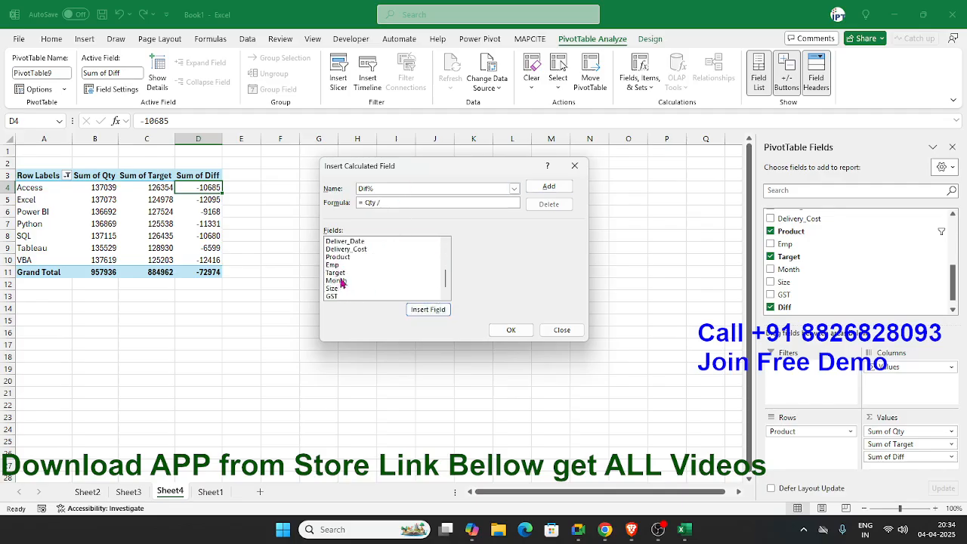
click(337, 274)
click(428, 309)
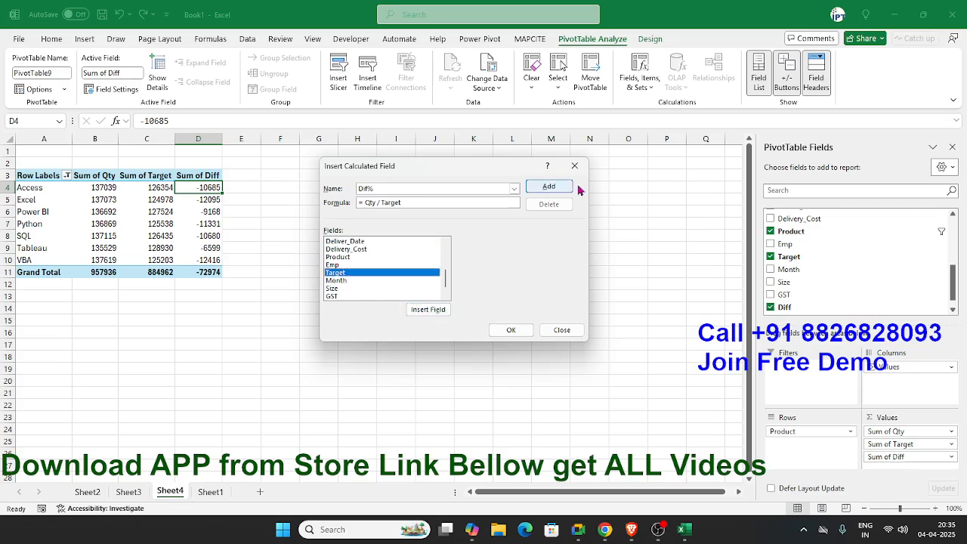
click(549, 187)
click(510, 329)
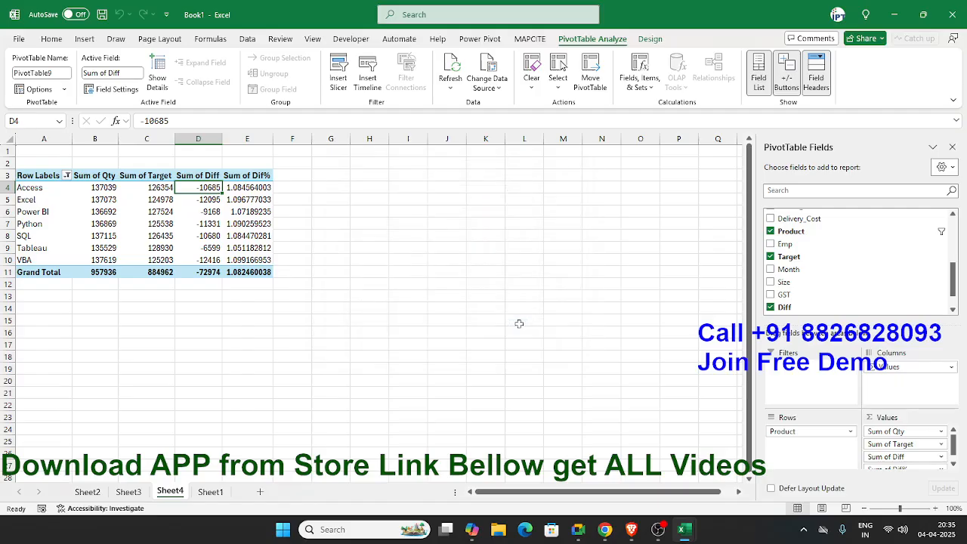
Format the Sum of Dif% value field as Percentage with 2 decimal places.
click(262, 190)
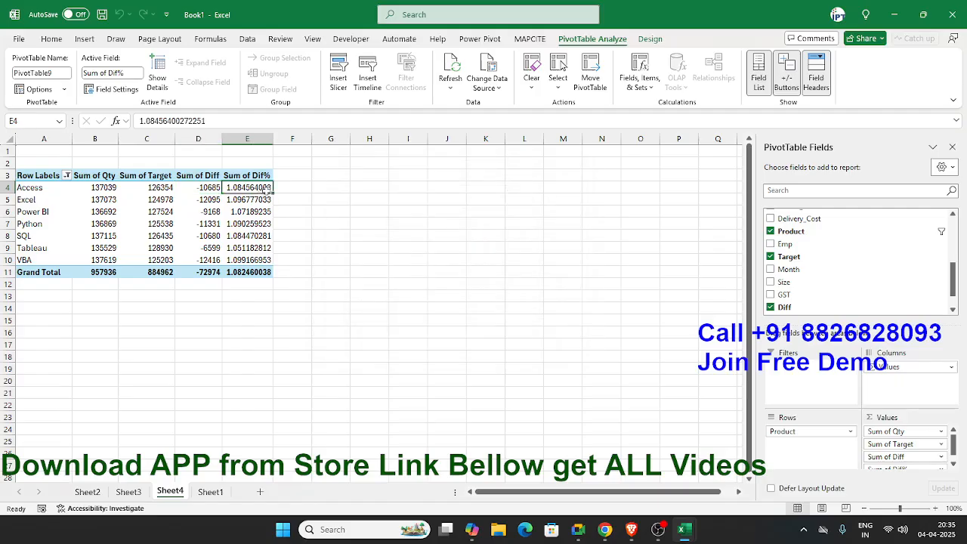
drag(248, 189, 244, 260)
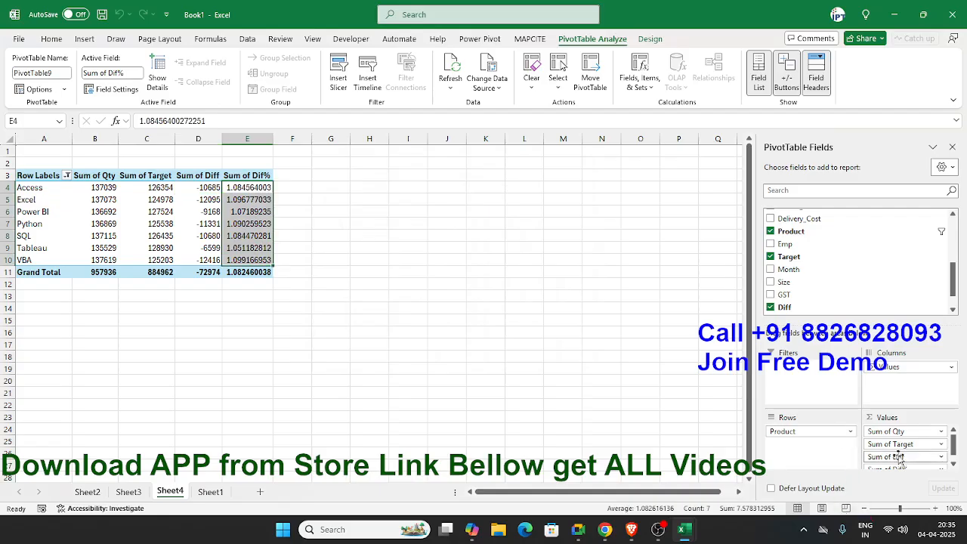
click(953, 463)
click(929, 463)
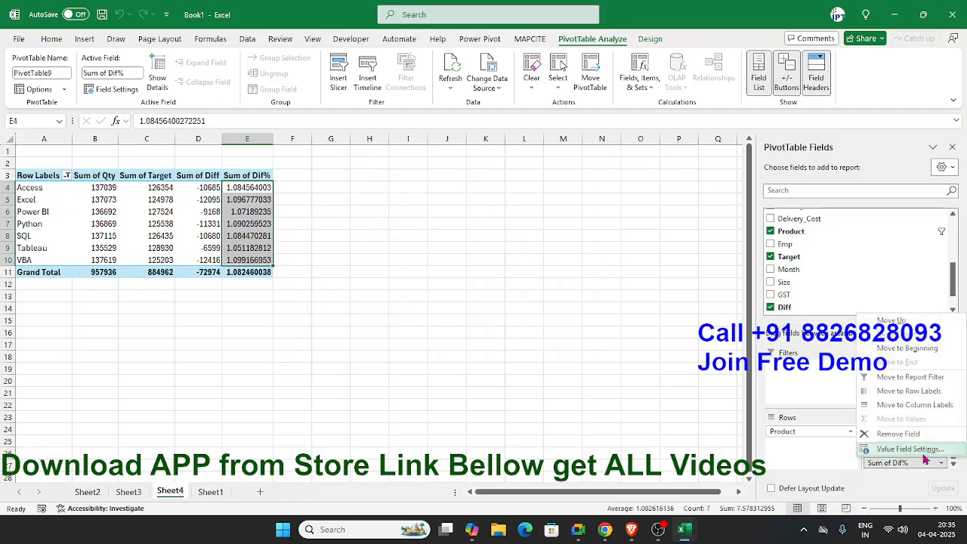
click(845, 441)
click(384, 334)
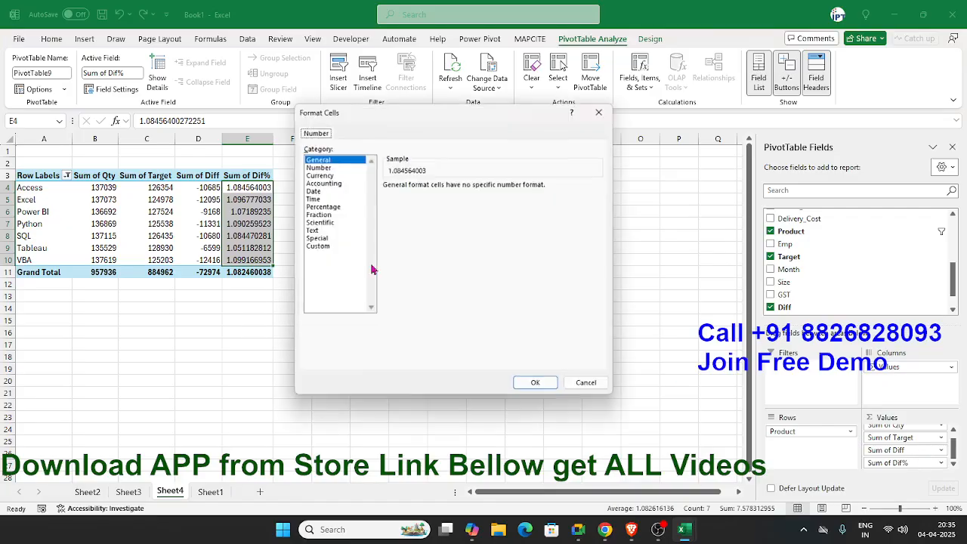
click(318, 214)
click(323, 207)
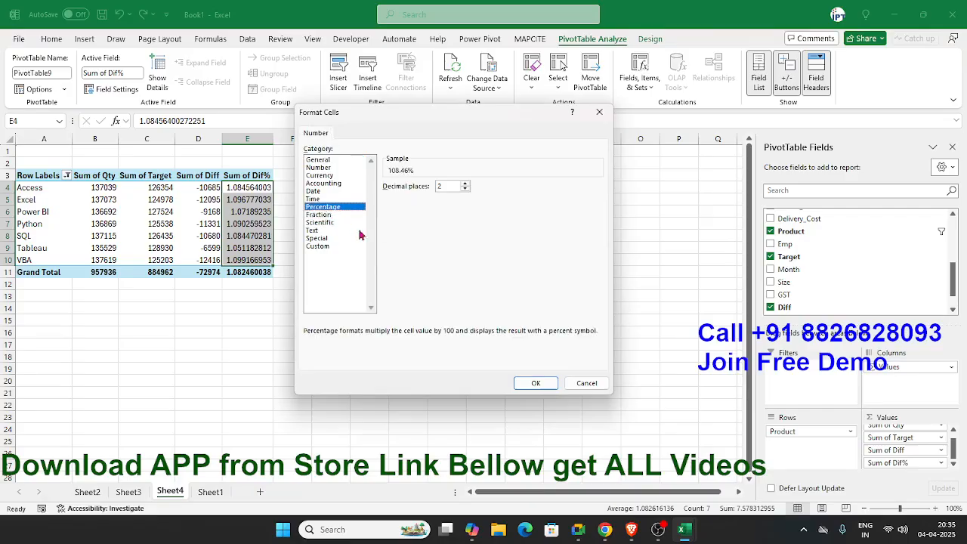
click(532, 382)
click(491, 333)
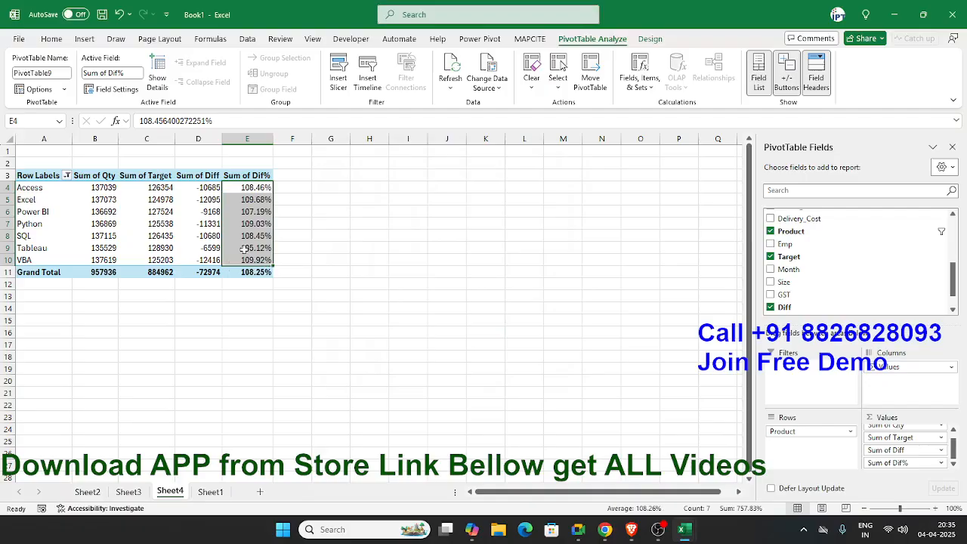
Copy the SID through Profit% columns (A to I) from Sheet1 and paste them into a new worksheet.
mouse_move(243, 250)
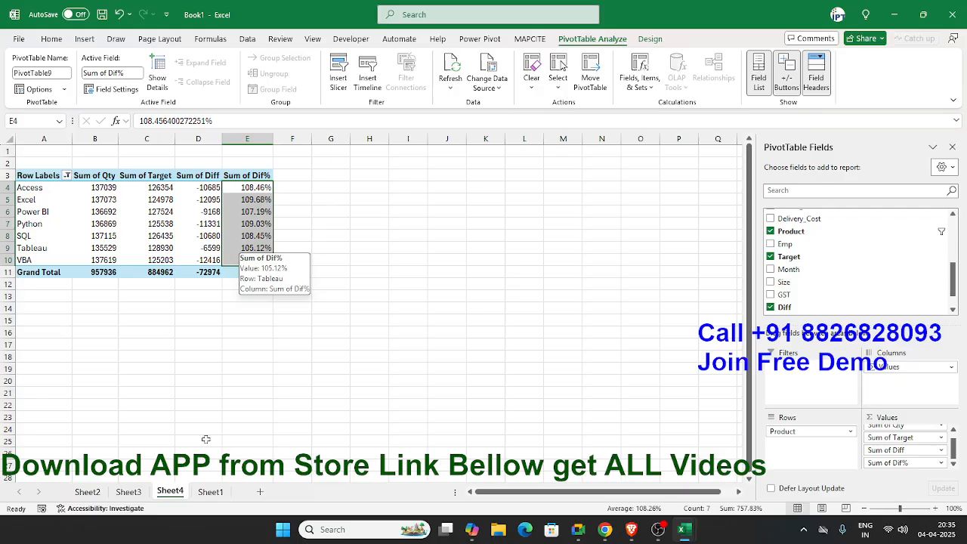
click(210, 492)
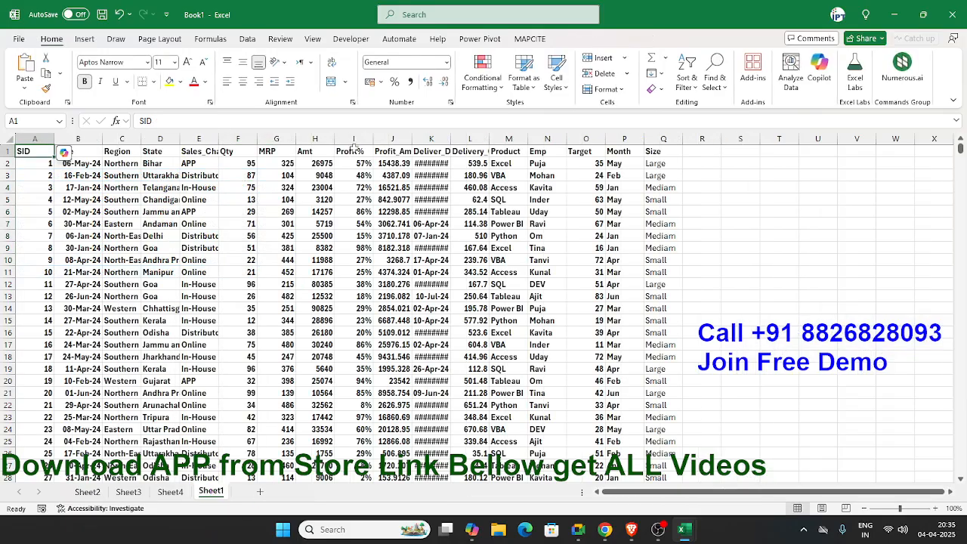
click(353, 140)
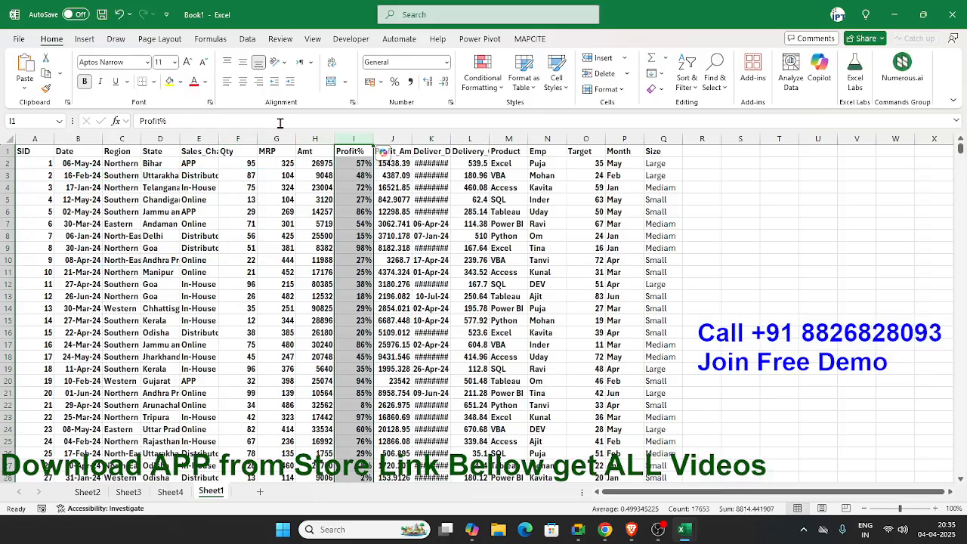
click(313, 139)
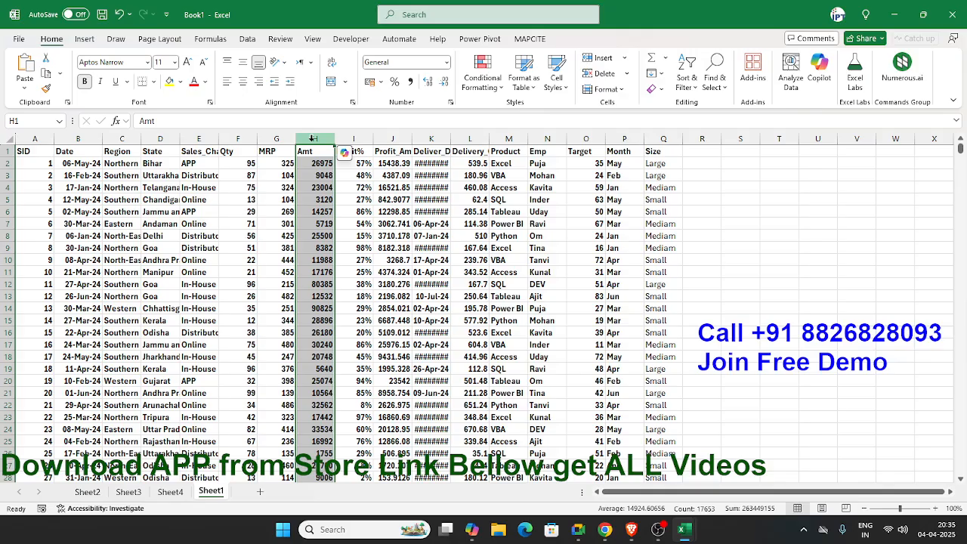
click(400, 139)
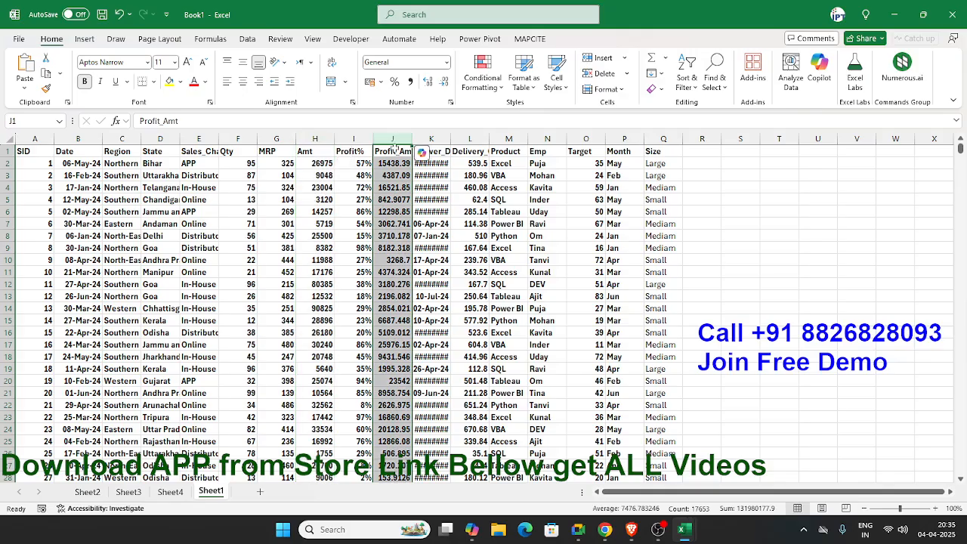
drag(37, 142, 368, 153)
key(ctrl+c)
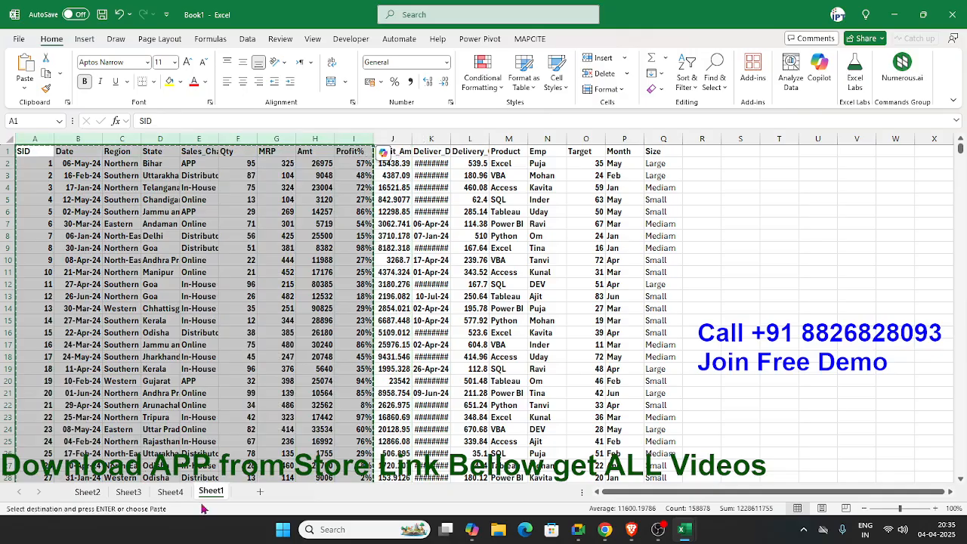
click(259, 490)
key(ctrl+v)
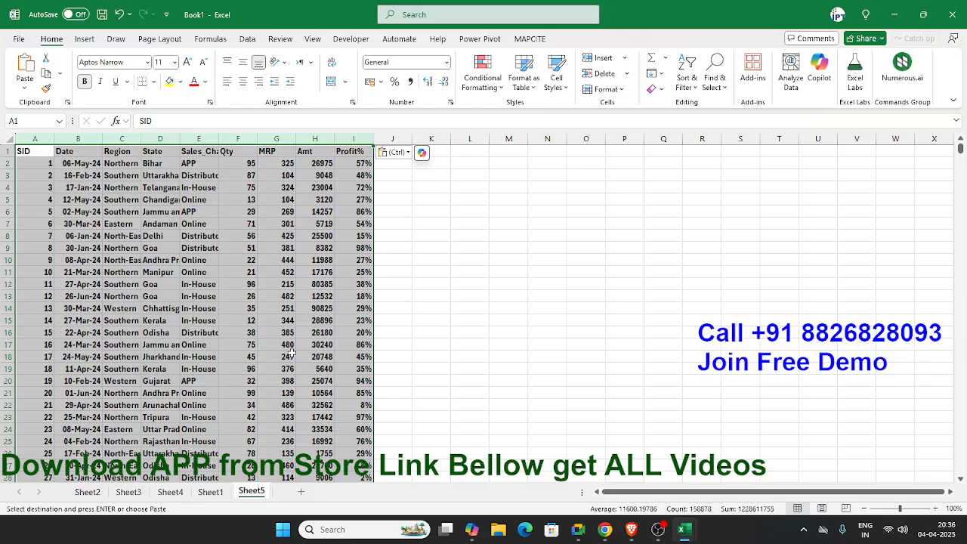
Create a pivot table from the pasted data on a new worksheet, with Region as rows and Amt and Profit% as values.
click(84, 38)
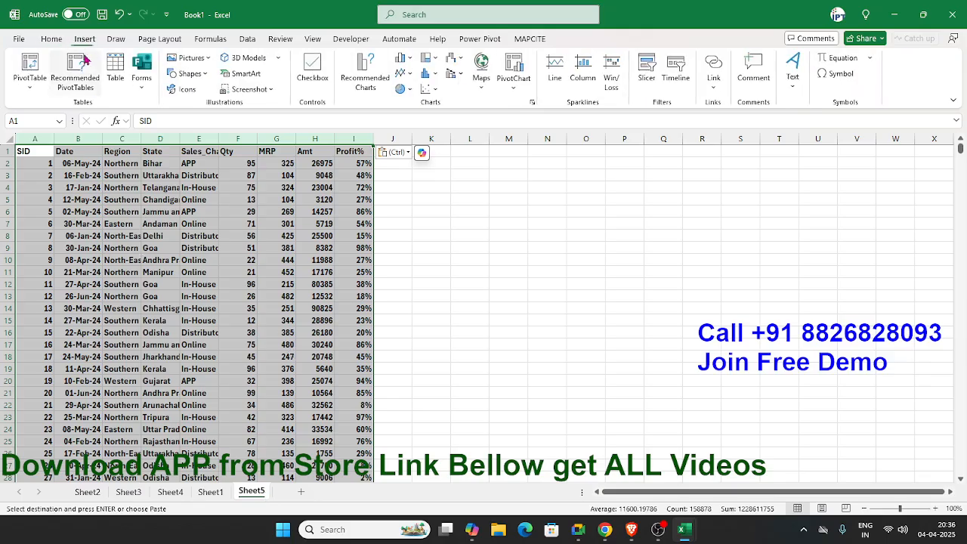
click(30, 66)
click(495, 335)
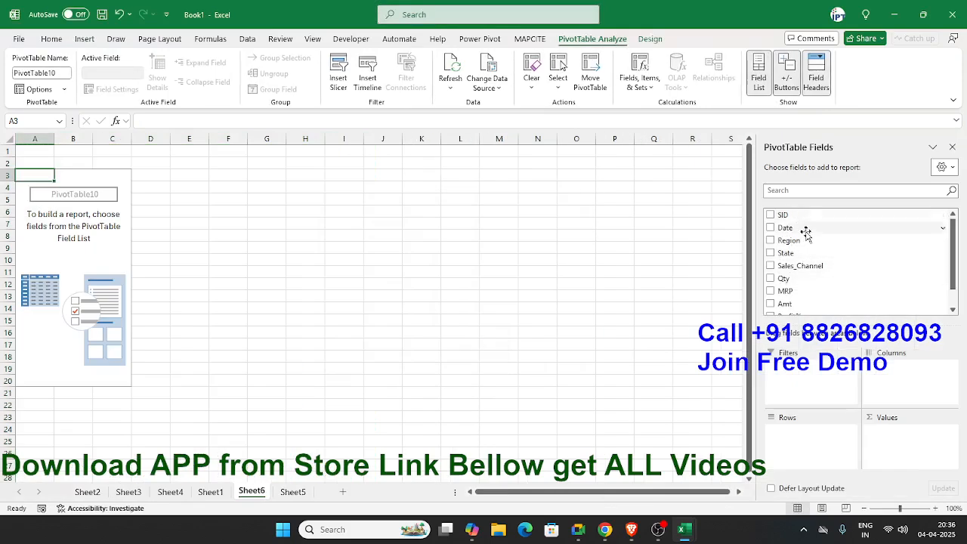
drag(791, 241, 817, 442)
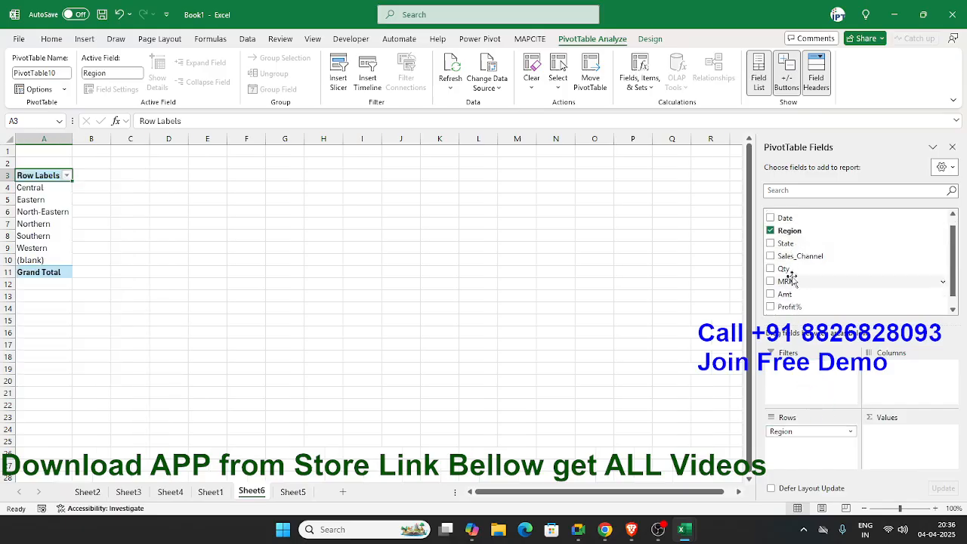
drag(788, 294, 897, 450)
Change the pivot table's Profit% value field to be summarized by Average instead of Sum.
click(893, 438)
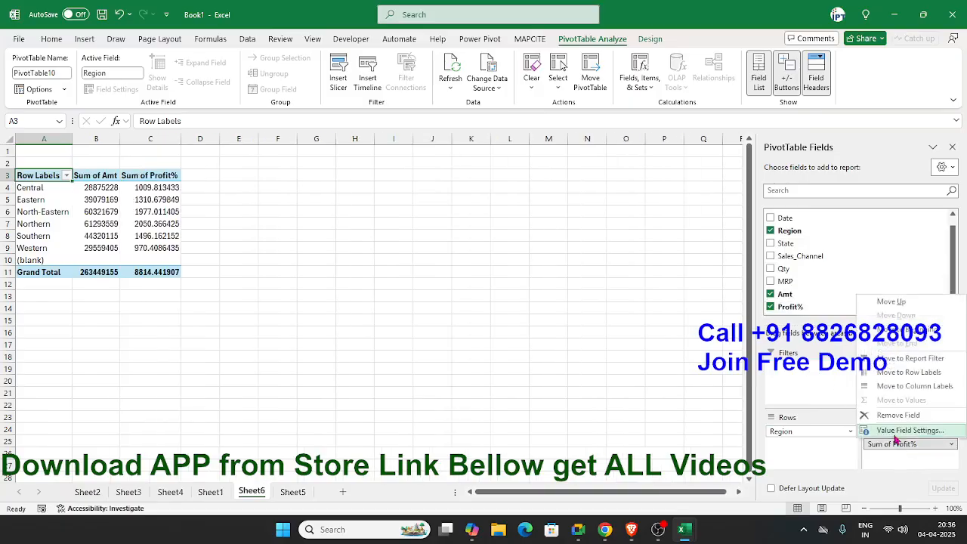
click(902, 430)
click(379, 278)
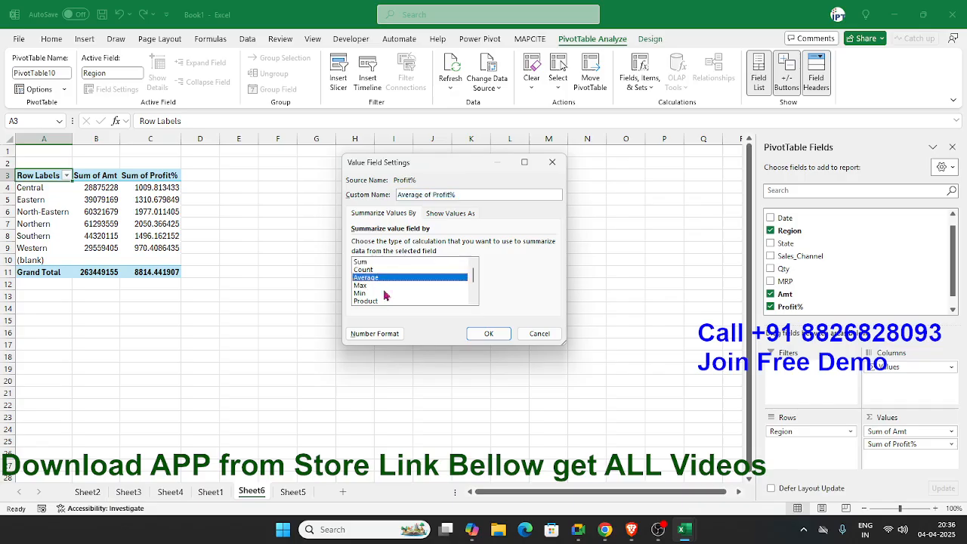
click(490, 334)
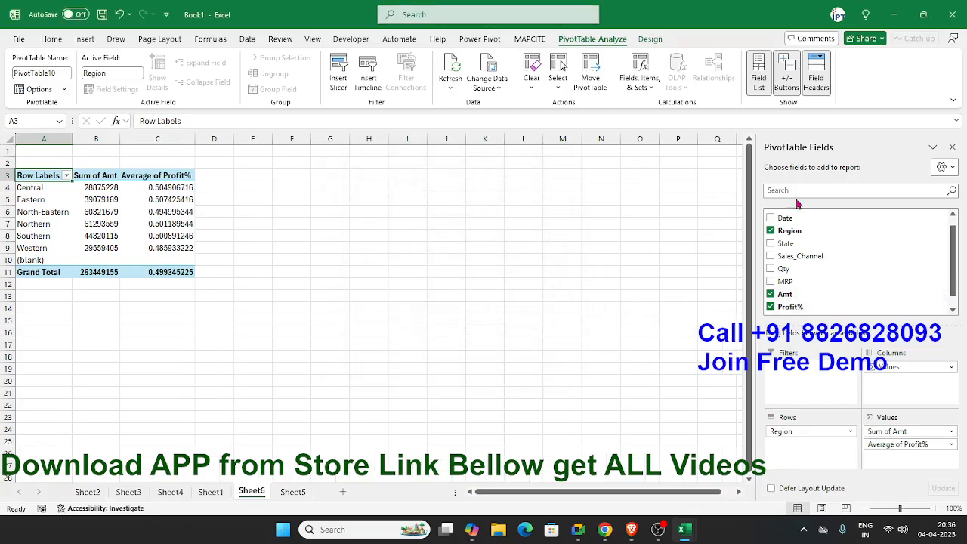
Insert a calculated field named Profit_Amt with the formula = Amt* 'Profit%' into the pivot table.
click(641, 83)
click(652, 106)
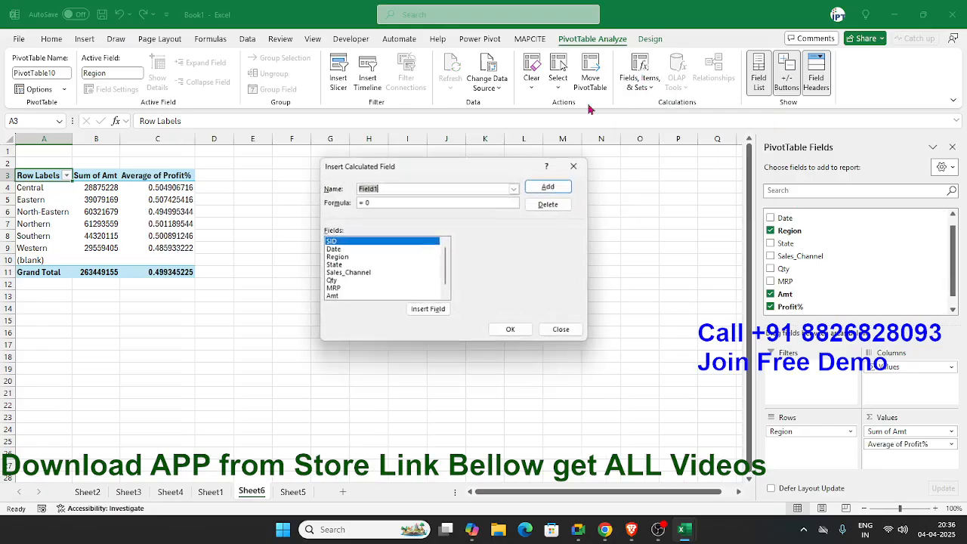
click(393, 187)
drag(377, 189, 319, 189)
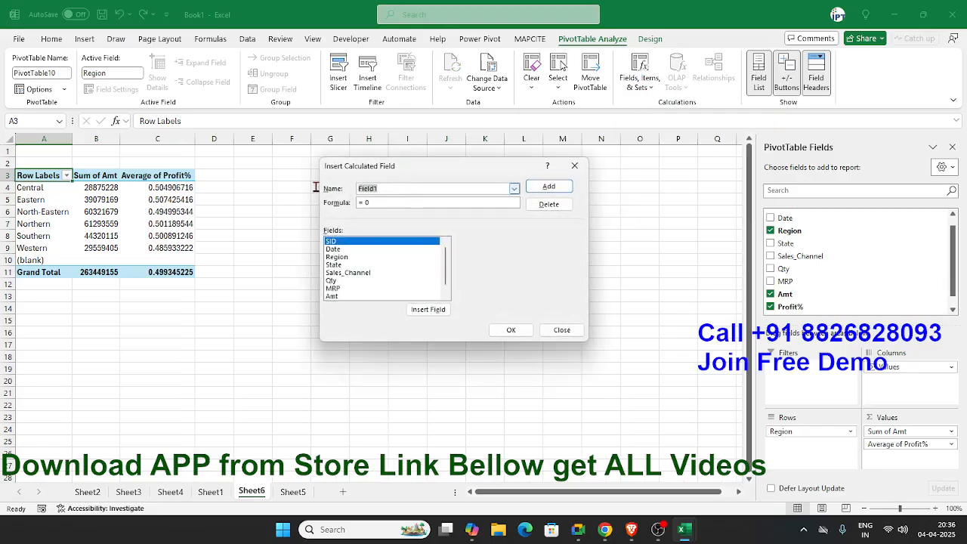
text(Profit_Amt)
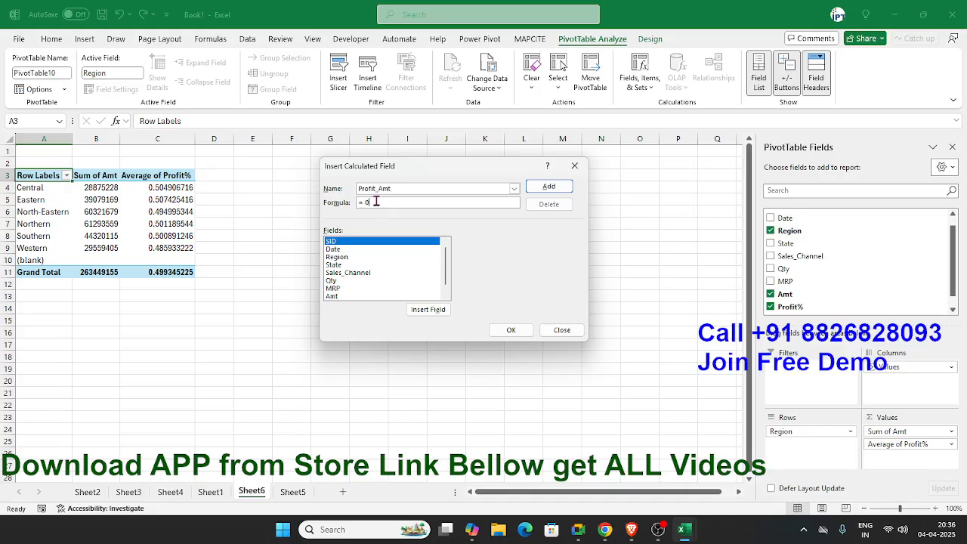
double_click(337, 296)
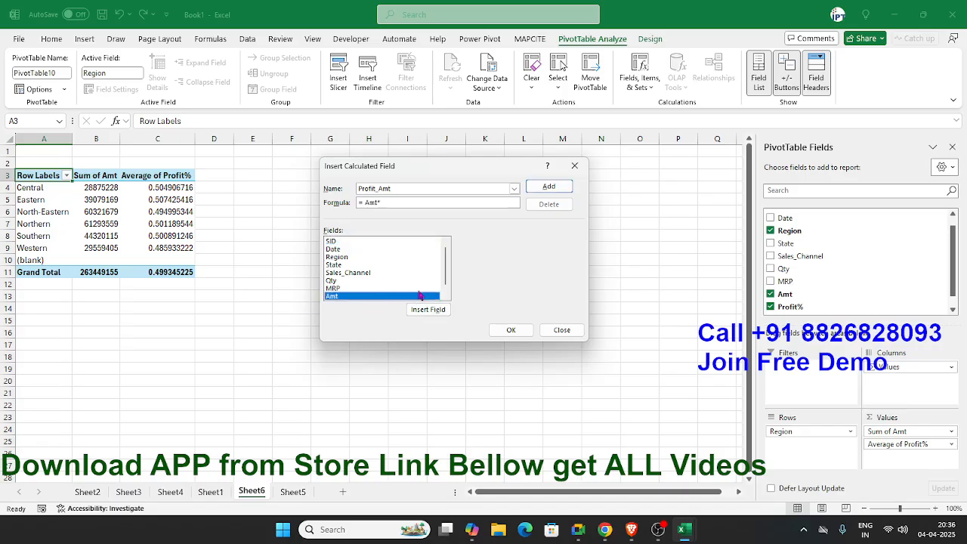
click(445, 295)
click(365, 296)
double_click(366, 297)
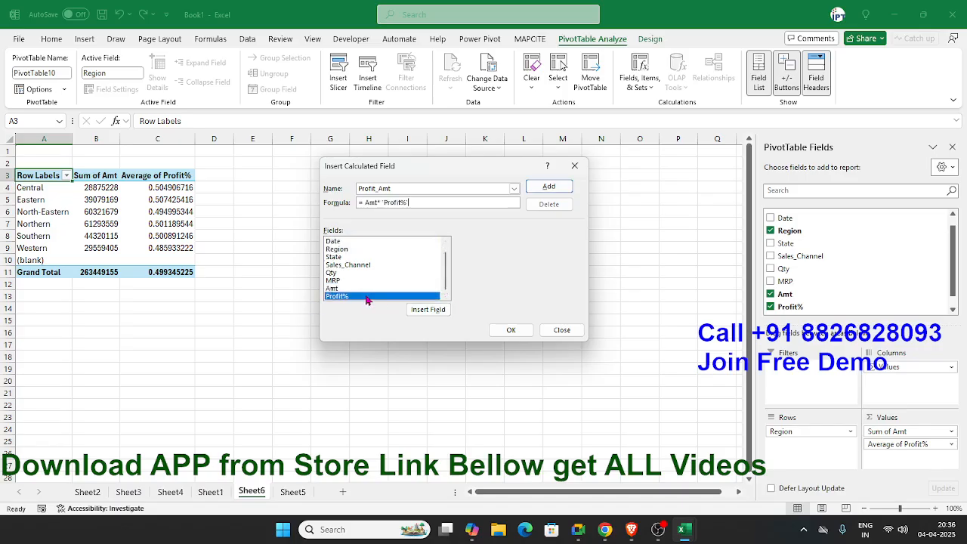
click(549, 186)
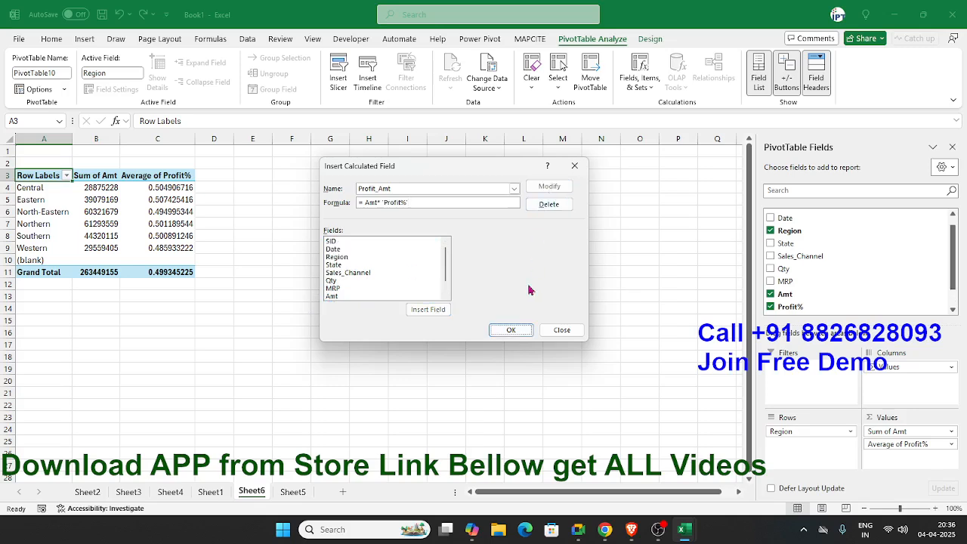
click(513, 331)
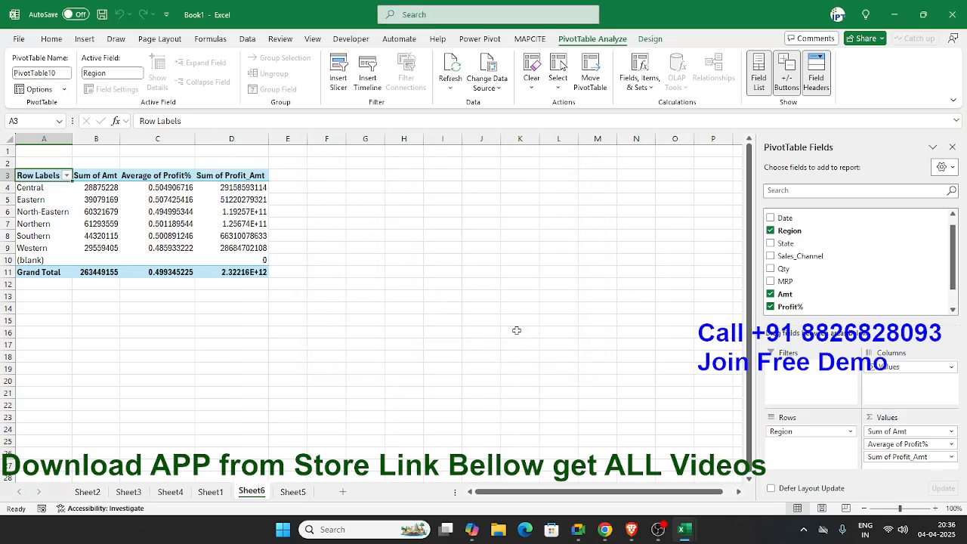
Compare the Central region's Sum of Amt with its Sum of Profit_Amt in the pivot table.
click(204, 186)
click(114, 189)
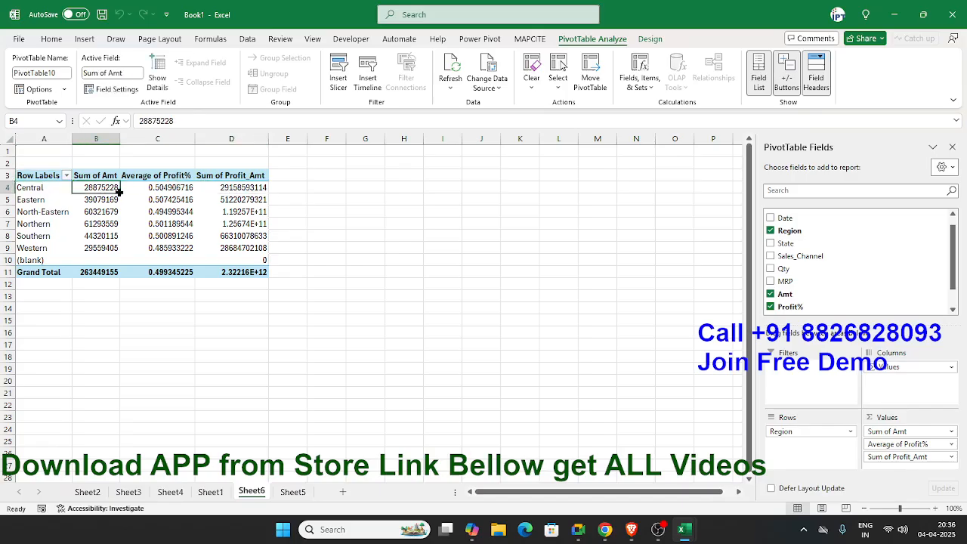
click(213, 197)
click(236, 189)
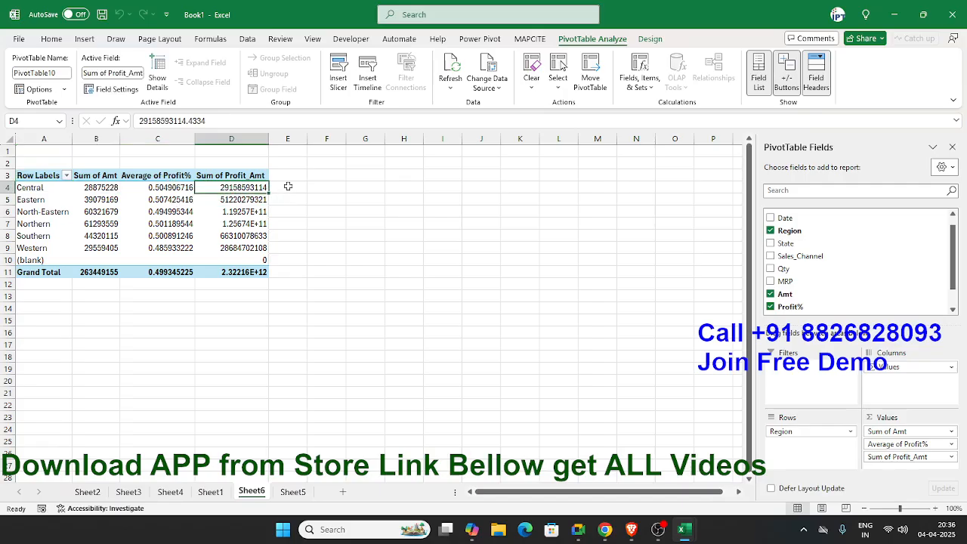
click(288, 185)
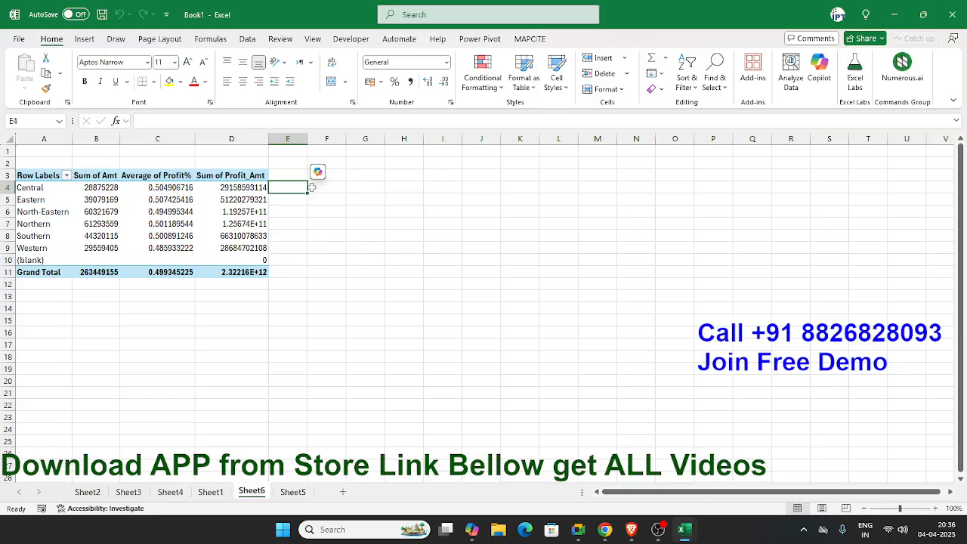
key(Left)
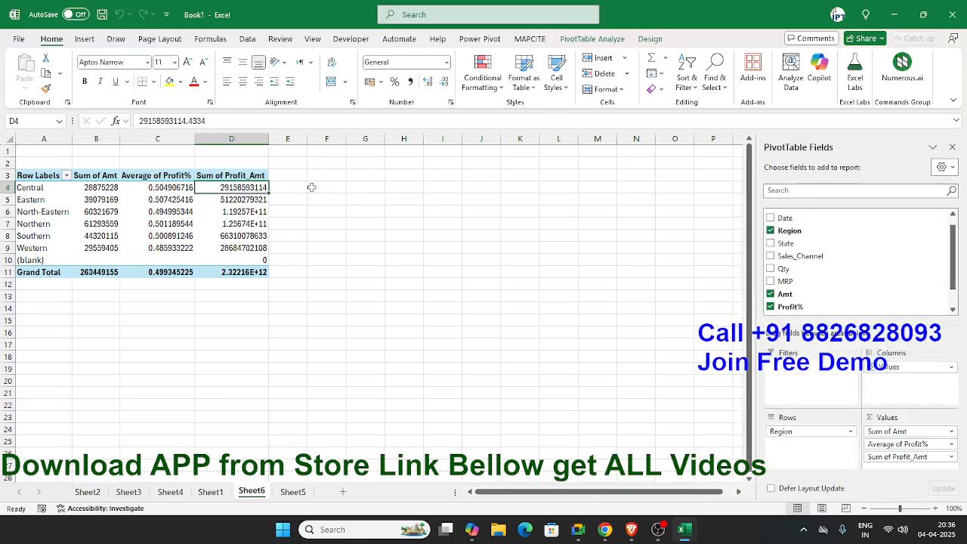